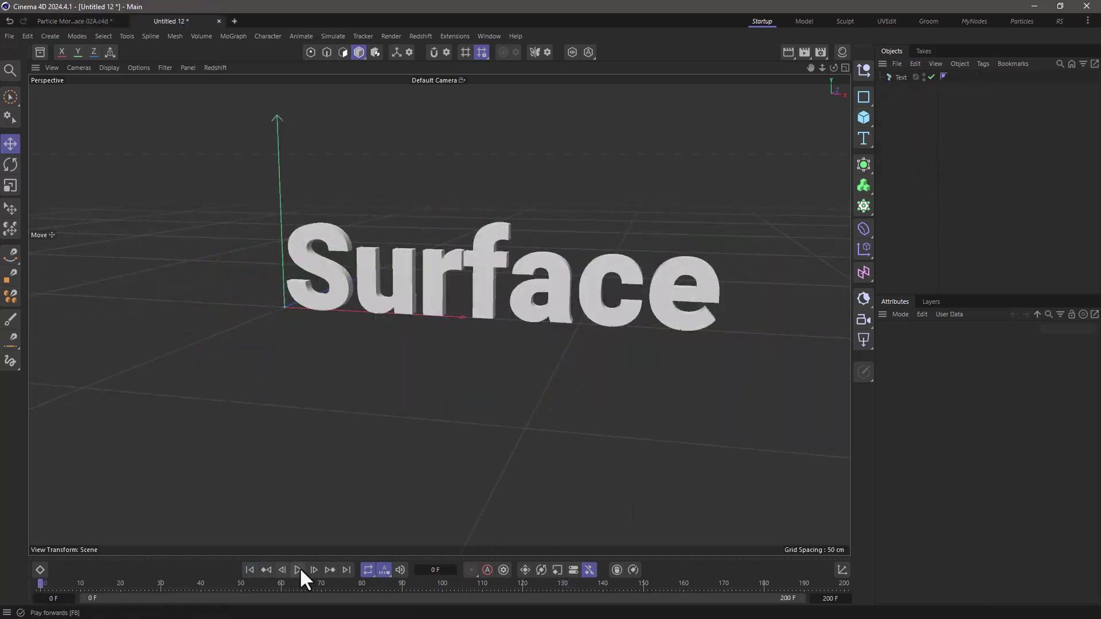
- Preview the Surface-to-Morph text animation, then return to a frame showing Surface
{"action": "left_click", "coordinate": [298, 569]}
{"action": "left_click", "coordinate": [297, 569]}
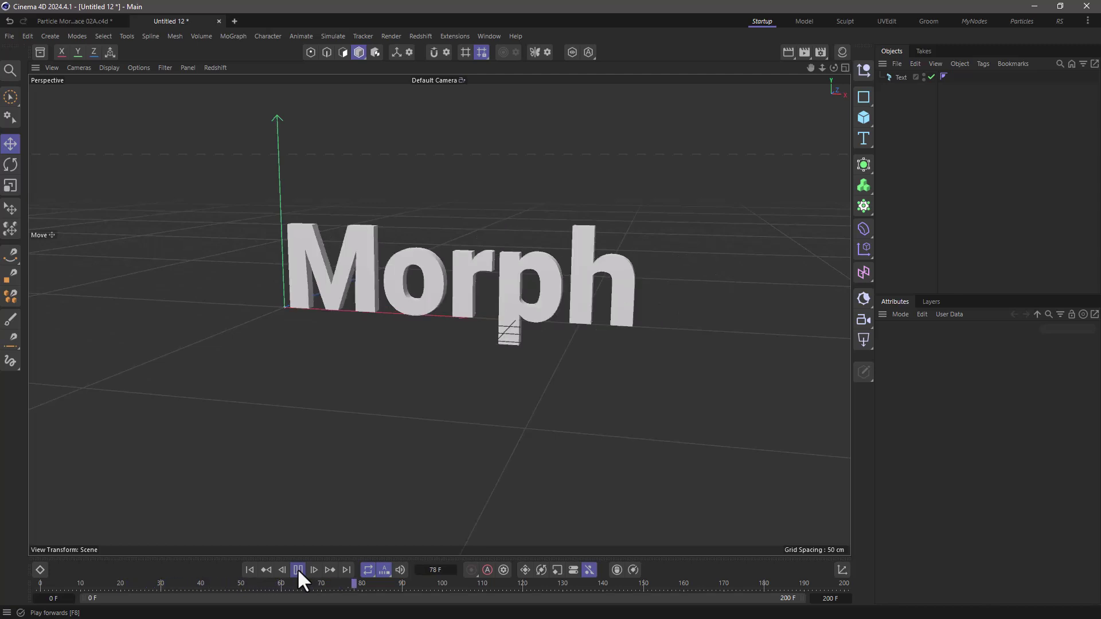
{"action": "left_click", "coordinate": [899, 78]}
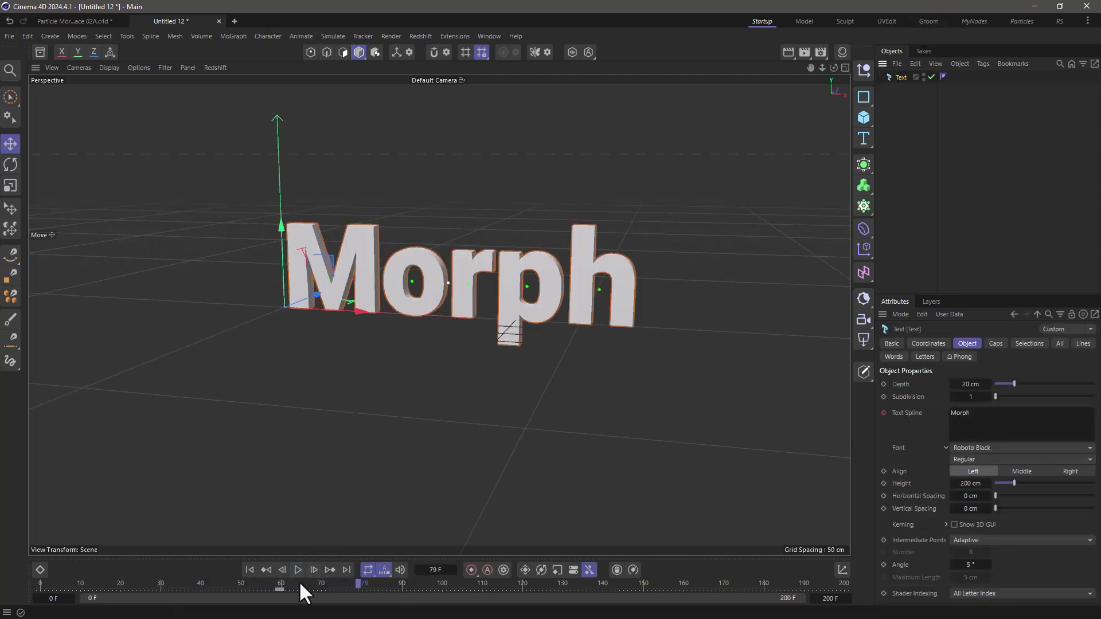
{"action": "left_click_drag", "start_coordinate": [300, 583], "coordinate": [218, 574]}
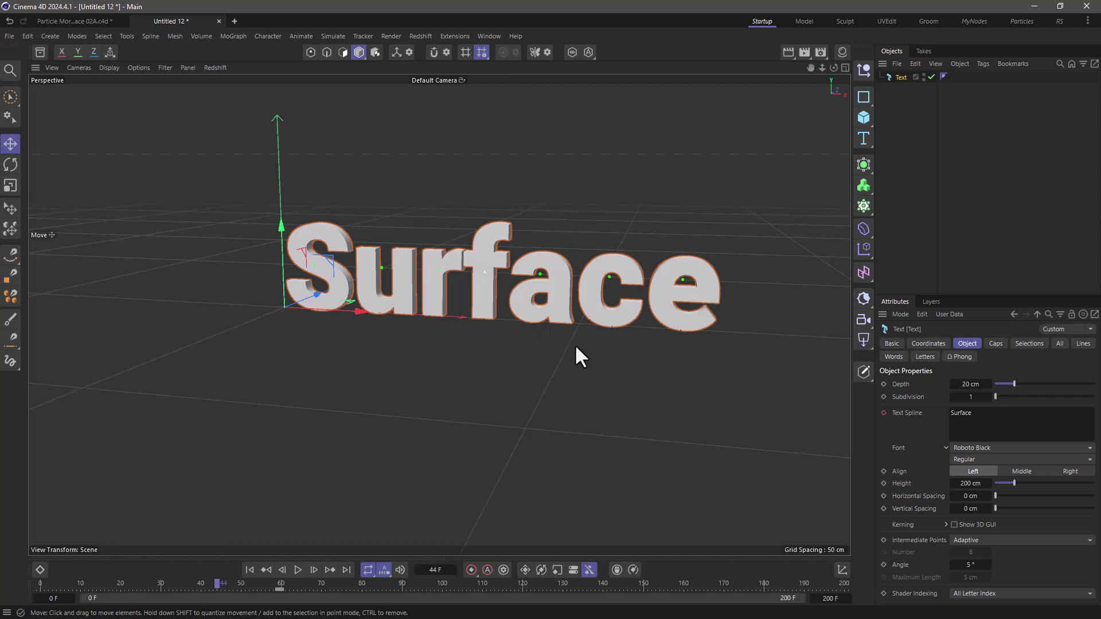
- Add a Basic Emitter and set its emitter shape to Cube
{"action": "left_click", "coordinate": [330, 35]}
{"action": "mouse_move", "coordinate": [367, 150]}
{"action": "left_click", "coordinate": [430, 156]}
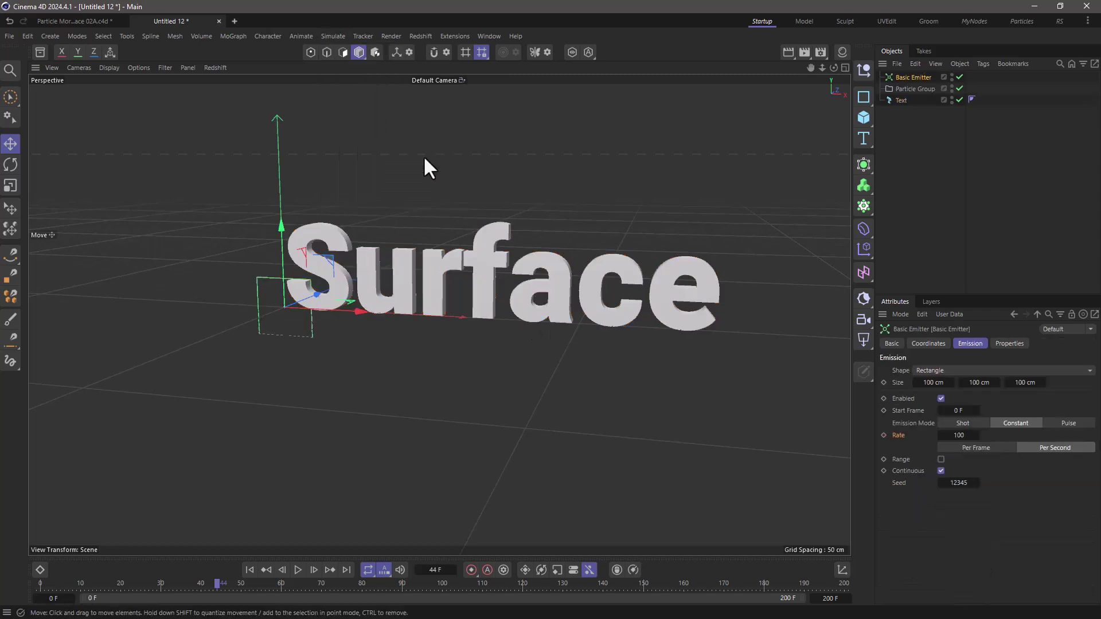
{"action": "left_click", "coordinate": [975, 371]}
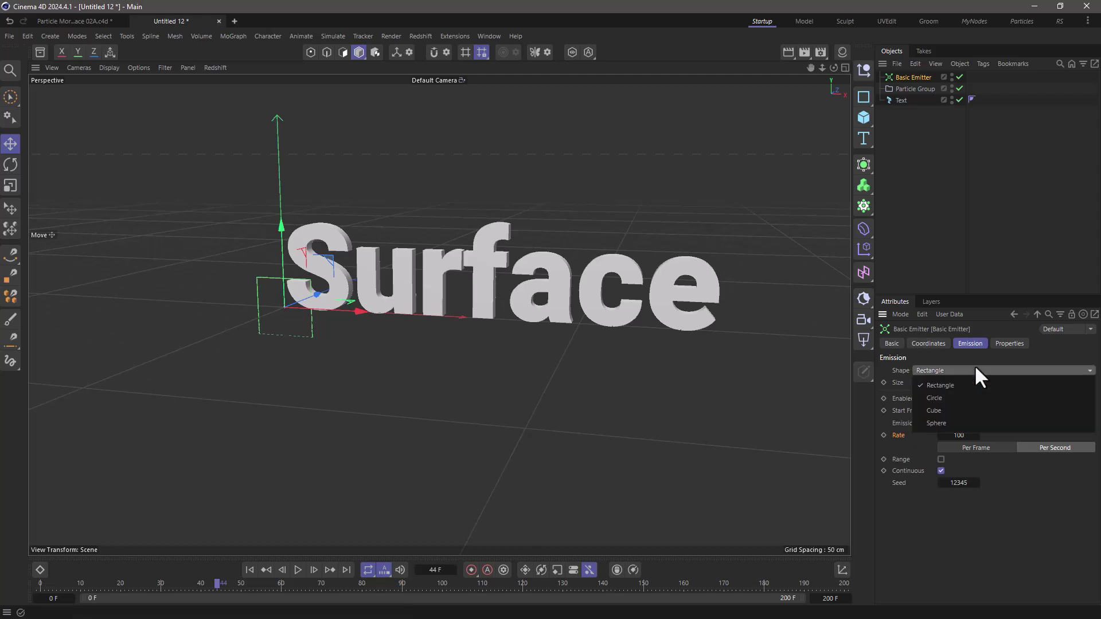
{"action": "left_click", "coordinate": [975, 410]}
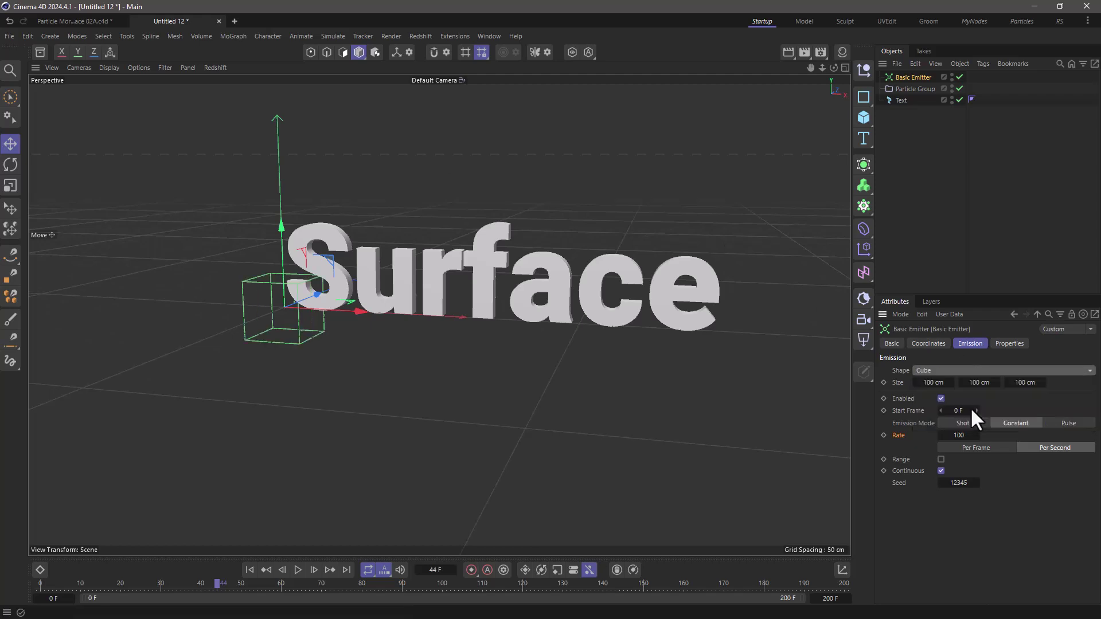
- Size the cube emitter to 794 × 189 × 61 cm and centre it around the text
{"action": "left_click", "coordinate": [845, 68]}
{"action": "left_click_drag", "start_coordinate": [935, 386], "coordinate": [1034, 388]}
{"action": "middle_click_drag", "start_coordinate": [710, 377], "coordinate": [644, 379], "text": "alt"}
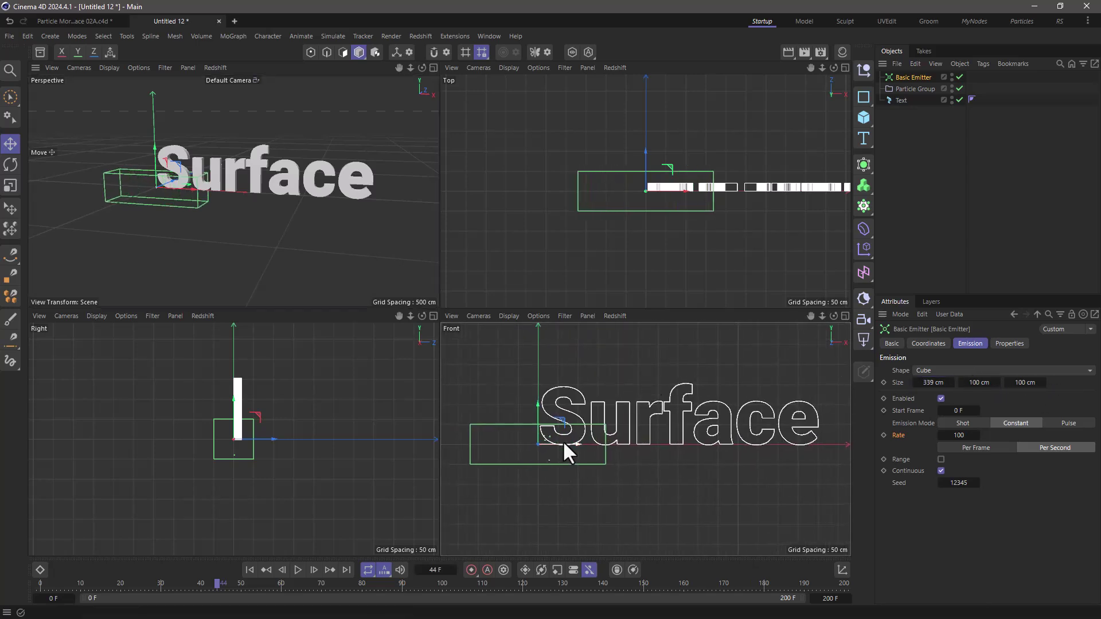
{"action": "left_click_drag", "start_coordinate": [563, 440], "coordinate": [711, 446]}
{"action": "left_click_drag", "start_coordinate": [933, 383], "coordinate": [1090, 383]}
{"action": "left_click_drag", "start_coordinate": [684, 428], "coordinate": [681, 397]}
{"action": "mouse_move", "coordinate": [986, 385]}
{"action": "left_mouse_down"}
{"action": "mouse_move", "coordinate": [1030, 388]}
{"action": "mouse_move", "coordinate": [1001, 385]}
{"action": "left_mouse_up"}
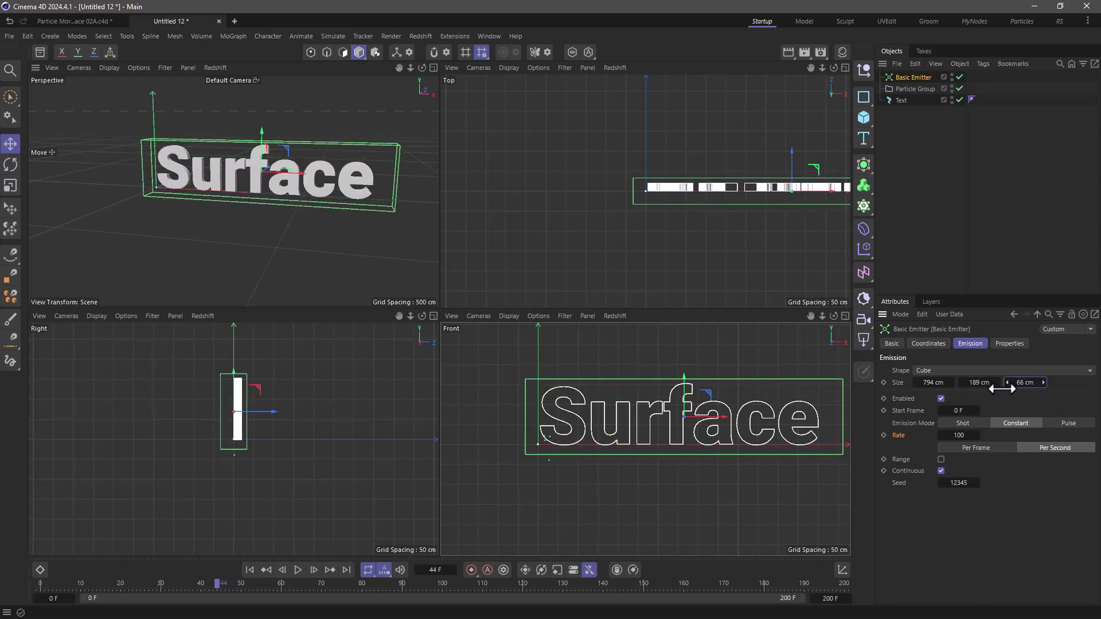
{"action": "left_click_drag", "start_coordinate": [267, 409], "coordinate": [272, 408]}
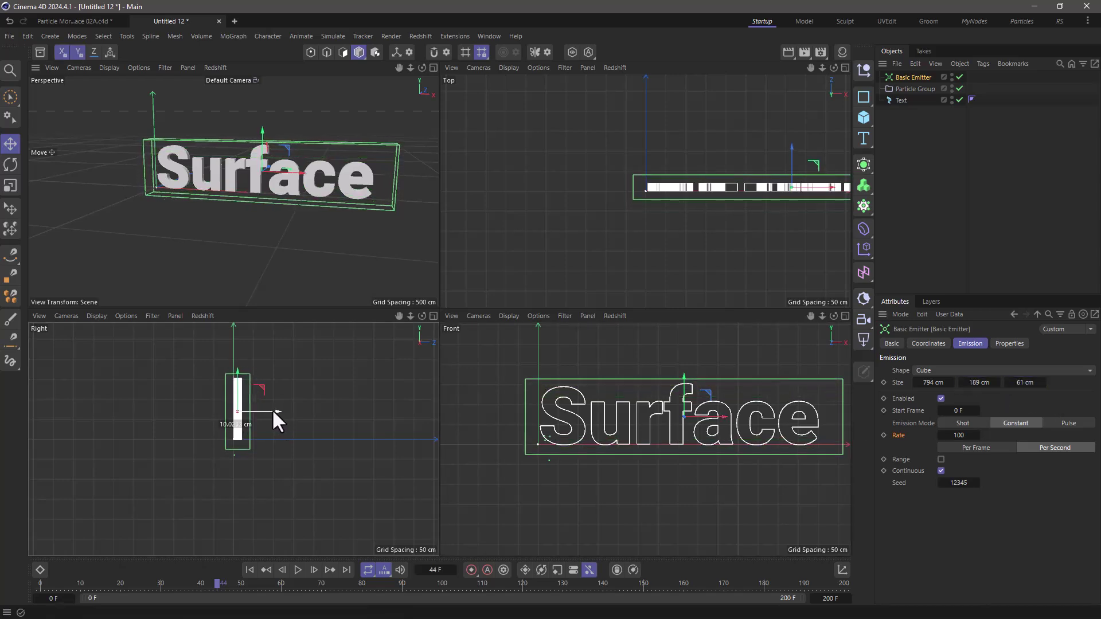
- Make the emitter fire a single Shot of 10000 particles with Speed 0 cm
{"action": "left_click", "coordinate": [433, 67]}
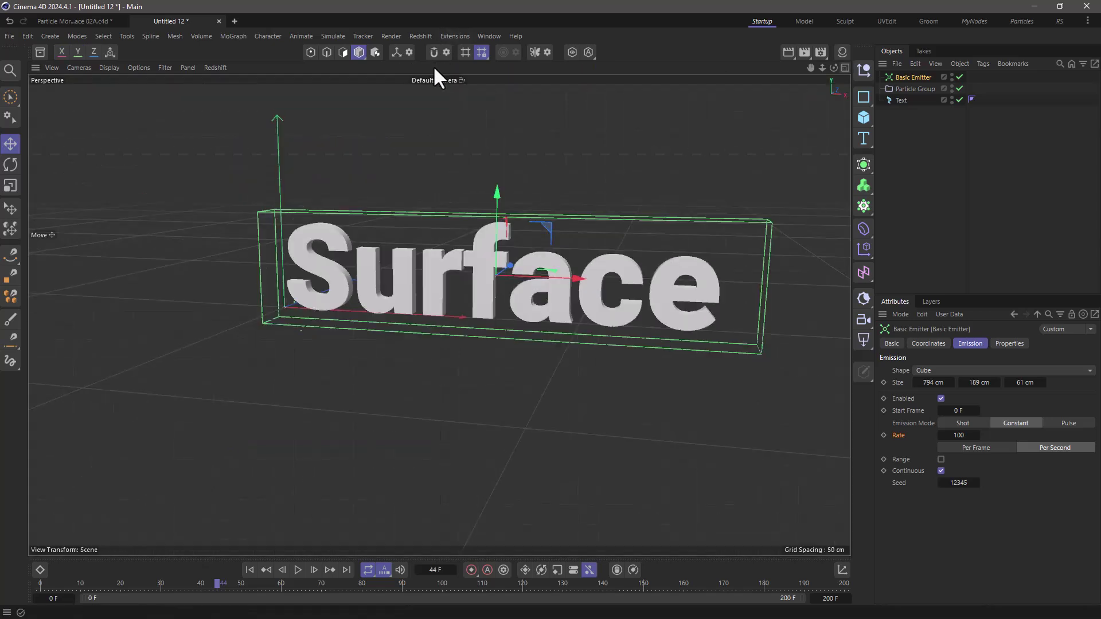
{"action": "left_click", "coordinate": [954, 423]}
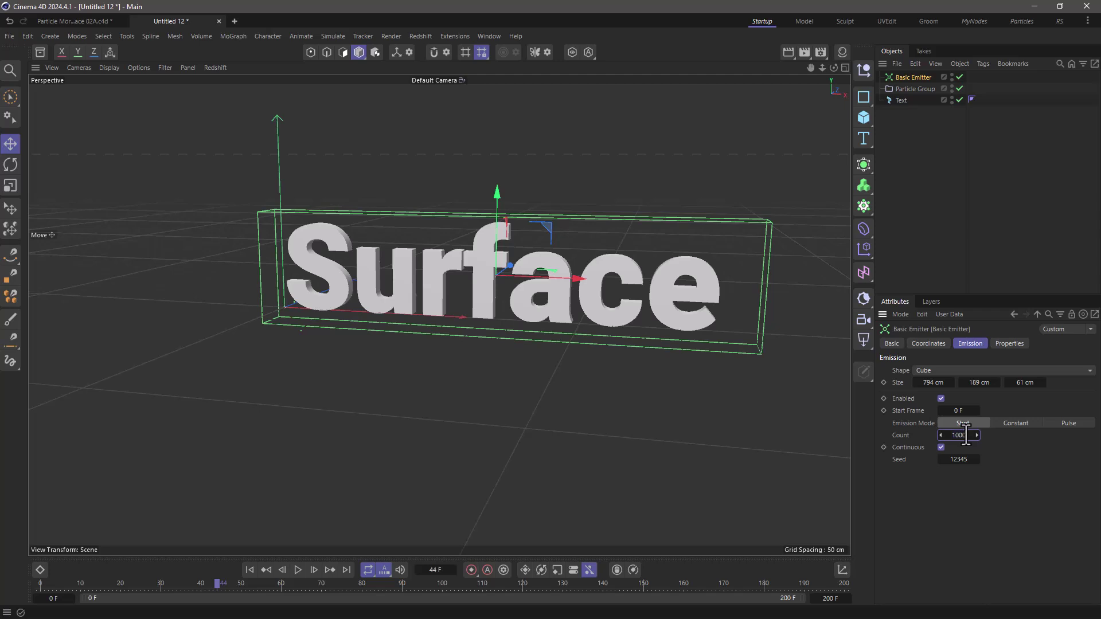
{"action": "type", "text": "0"}
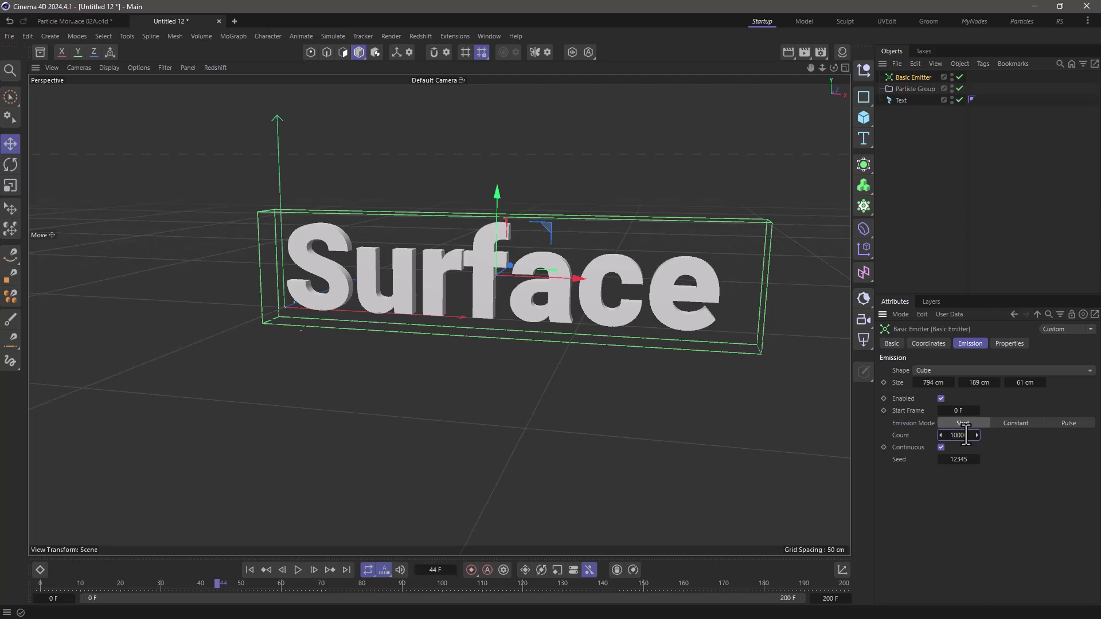
{"action": "left_click", "coordinate": [1009, 343]}
{"action": "double_click", "coordinate": [982, 482]}
{"action": "type", "text": "0"}
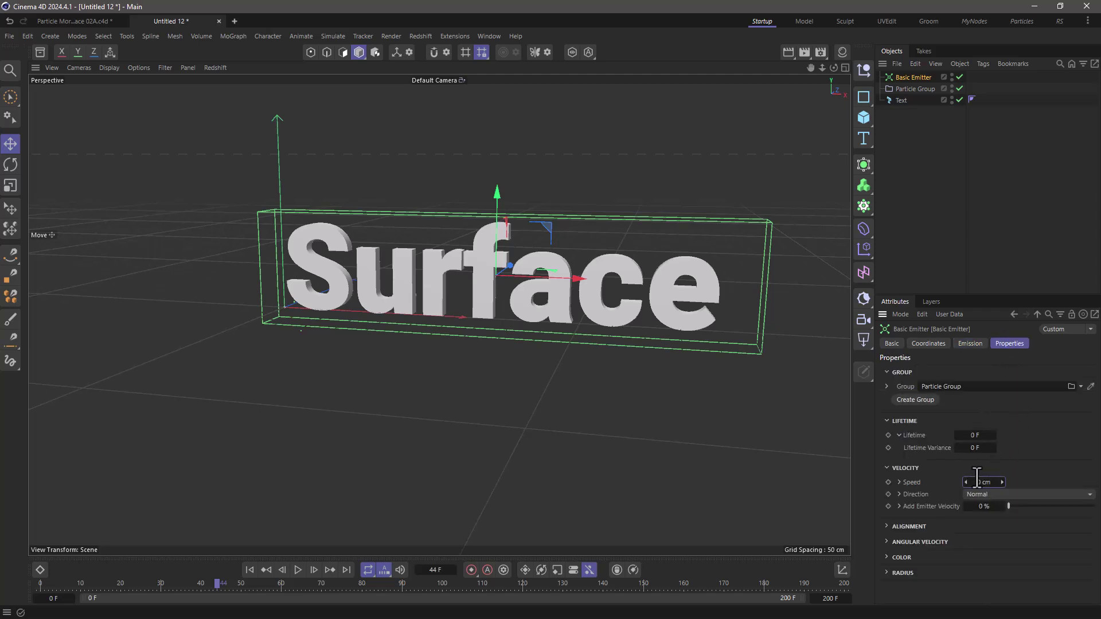
{"action": "key", "text": "Return"}
- Play the simulation from frame 0 to check the particles fill the box
{"action": "left_click", "coordinate": [249, 569]}
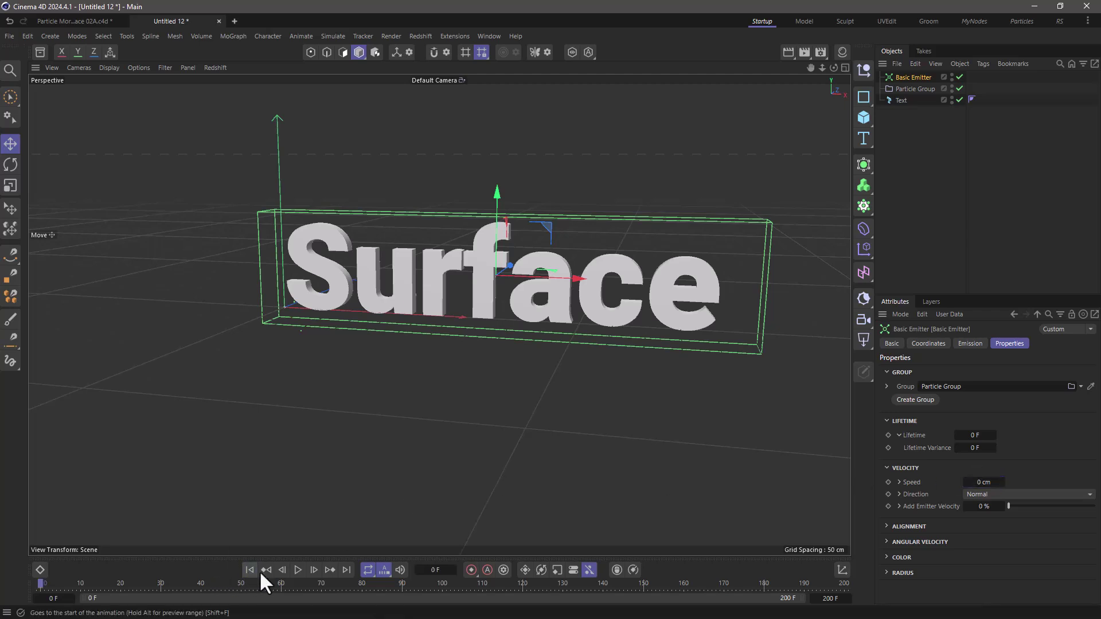
{"action": "left_click", "coordinate": [298, 569]}
{"action": "left_click", "coordinate": [298, 569]}
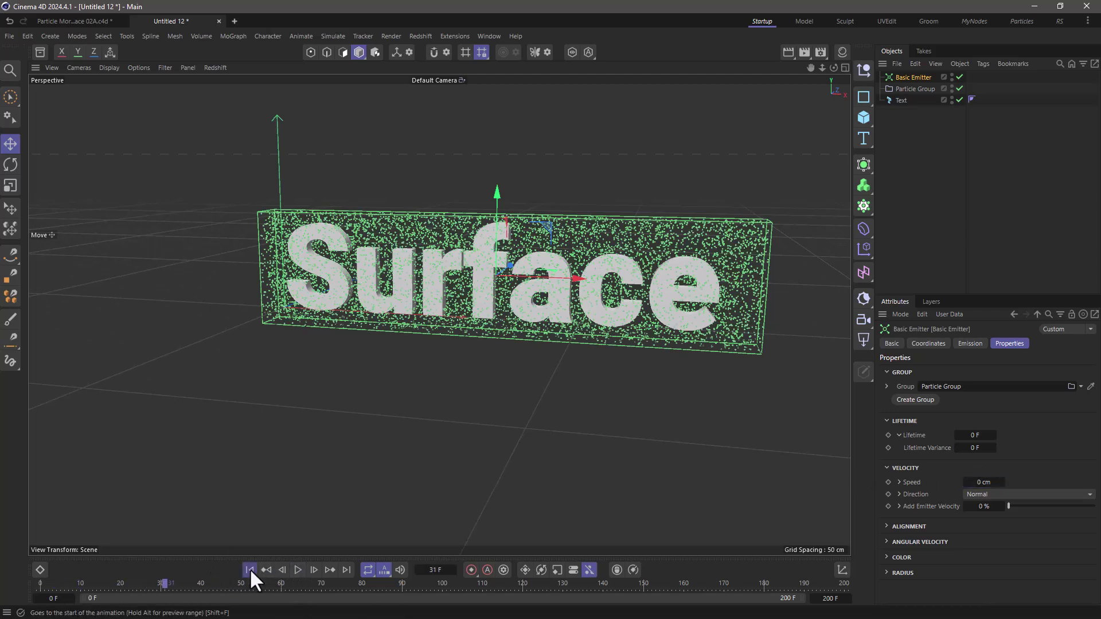
{"action": "left_click", "coordinate": [250, 569]}
{"action": "middle_click_drag", "start_coordinate": [506, 301], "coordinate": [435, 301], "text": "alt"}
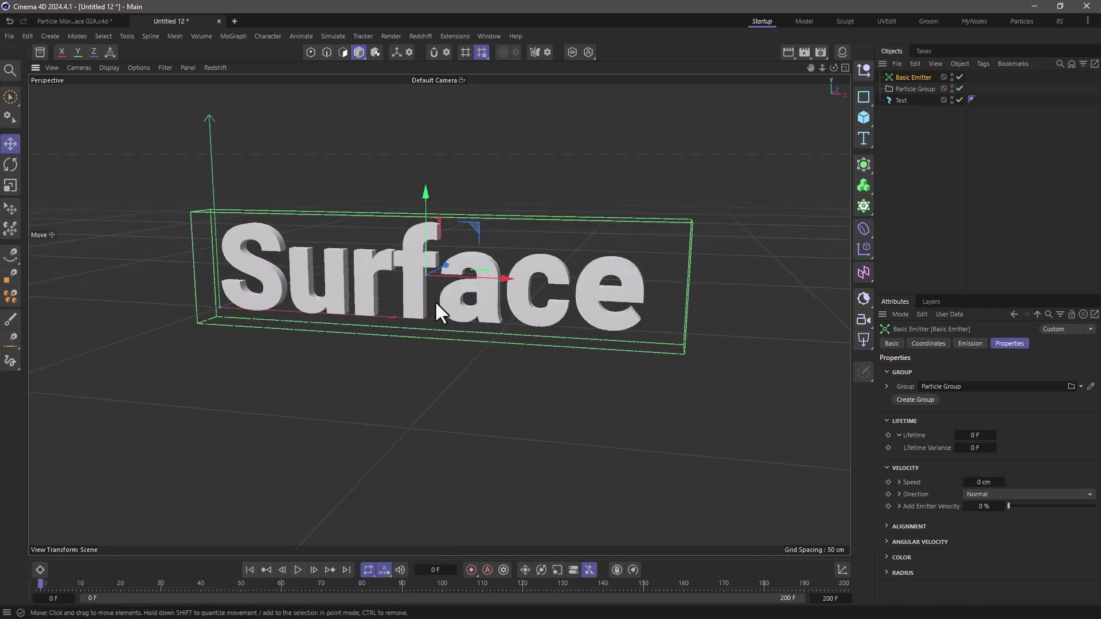
- Wrap the Text object in a Connect generator with Weld turned off
{"action": "left_click", "coordinate": [898, 100]}
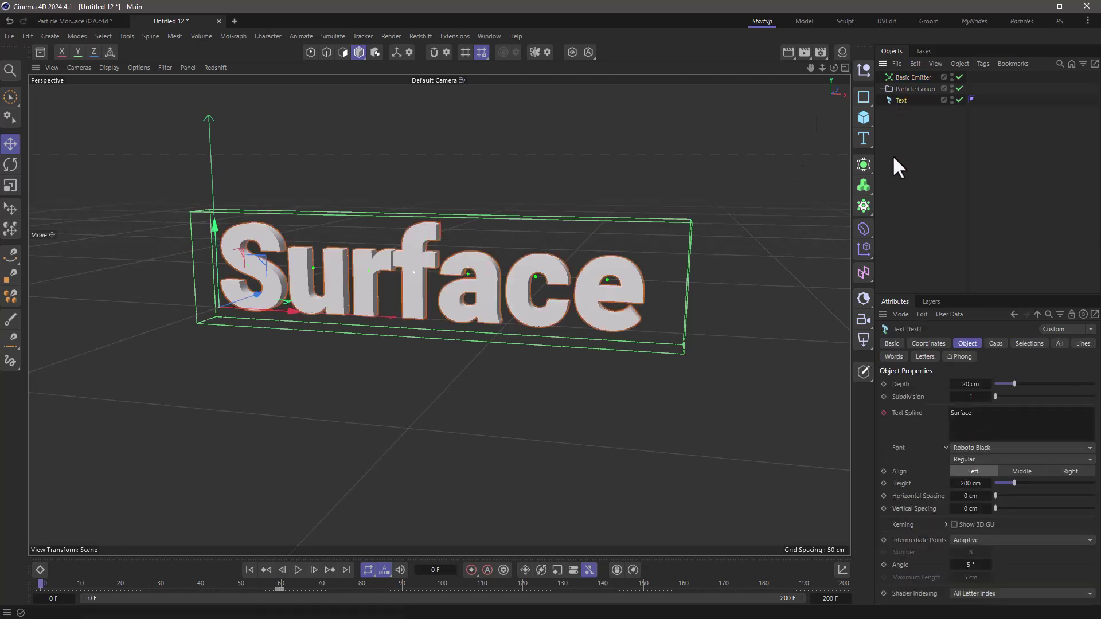
{"action": "left_click", "coordinate": [864, 166]}
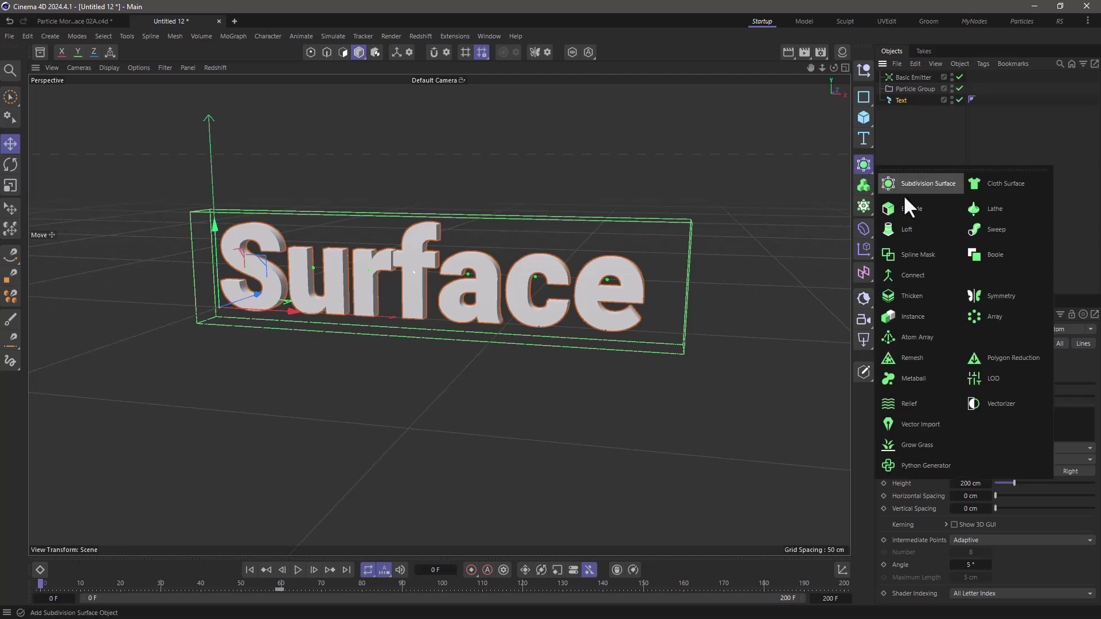
{"action": "left_click", "coordinate": [940, 270], "text": "alt"}
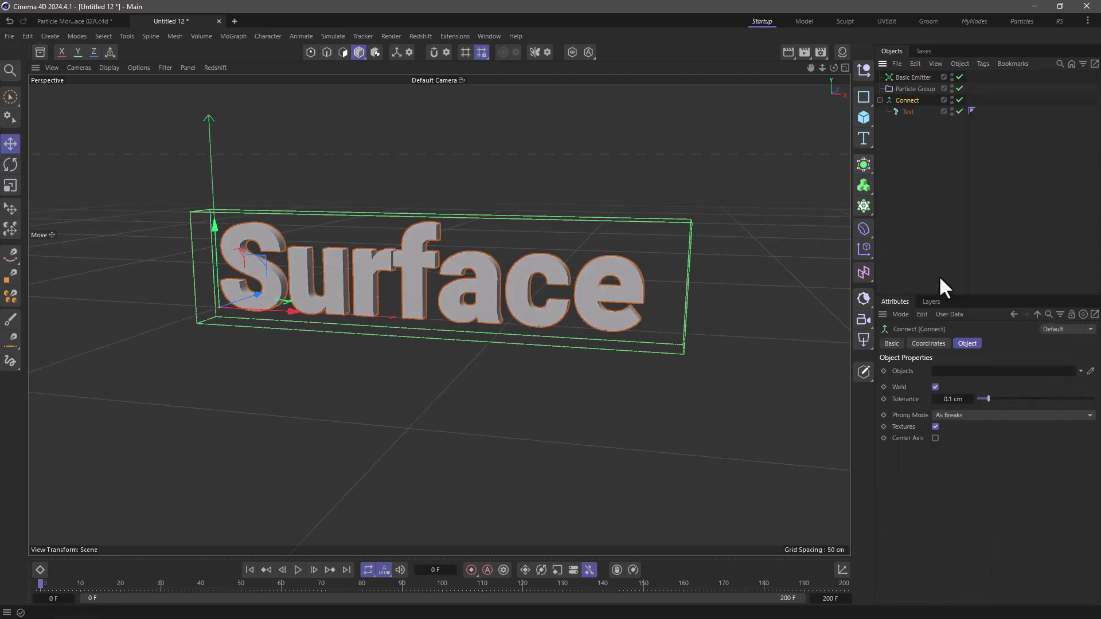
{"action": "left_click", "coordinate": [935, 387]}
{"action": "left_click", "coordinate": [880, 100]}
- Add a Collider simulation tag to the Connect object
{"action": "right_click", "coordinate": [900, 102]}
{"action": "mouse_move", "coordinate": [933, 248]}
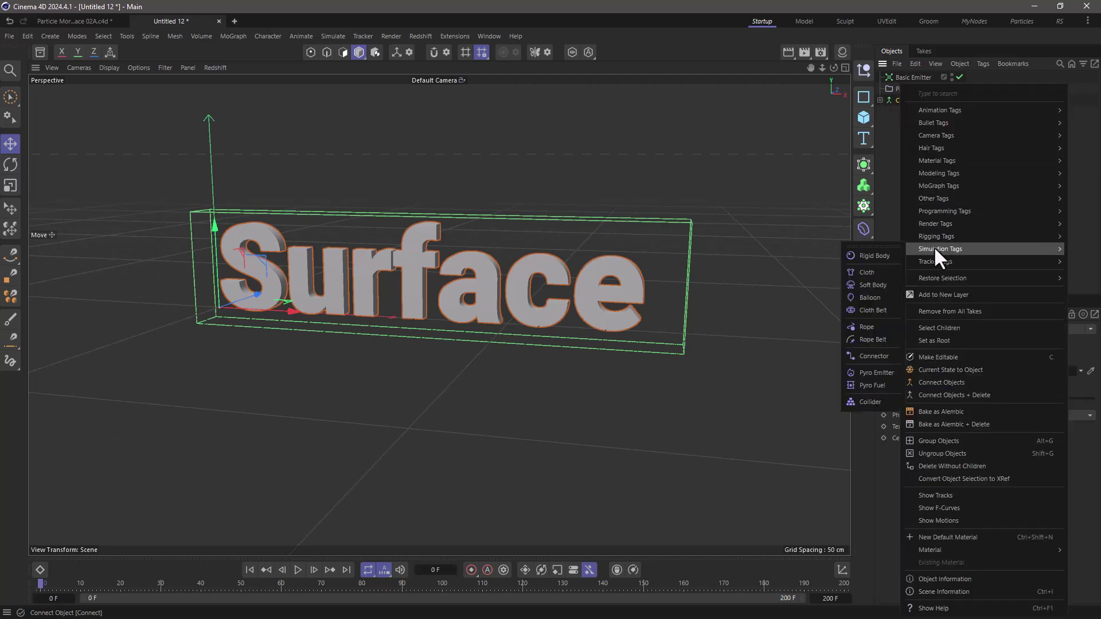
{"action": "left_click", "coordinate": [876, 401]}
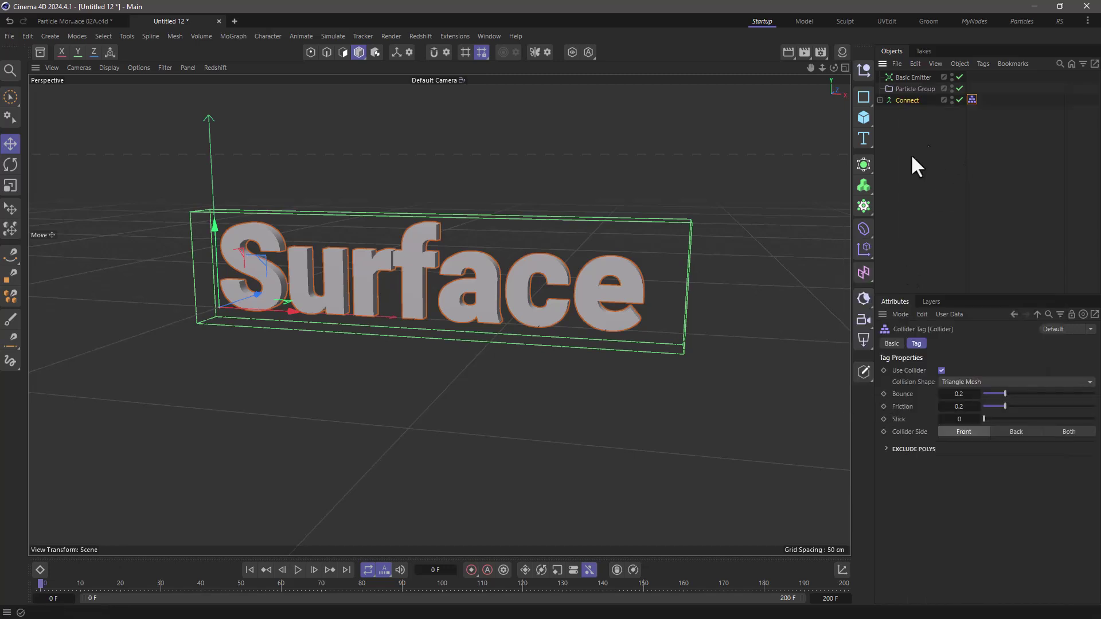
- Add a Surface Attract modifier with a 100 cm radius in Attract mode
{"action": "left_click", "coordinate": [332, 36]}
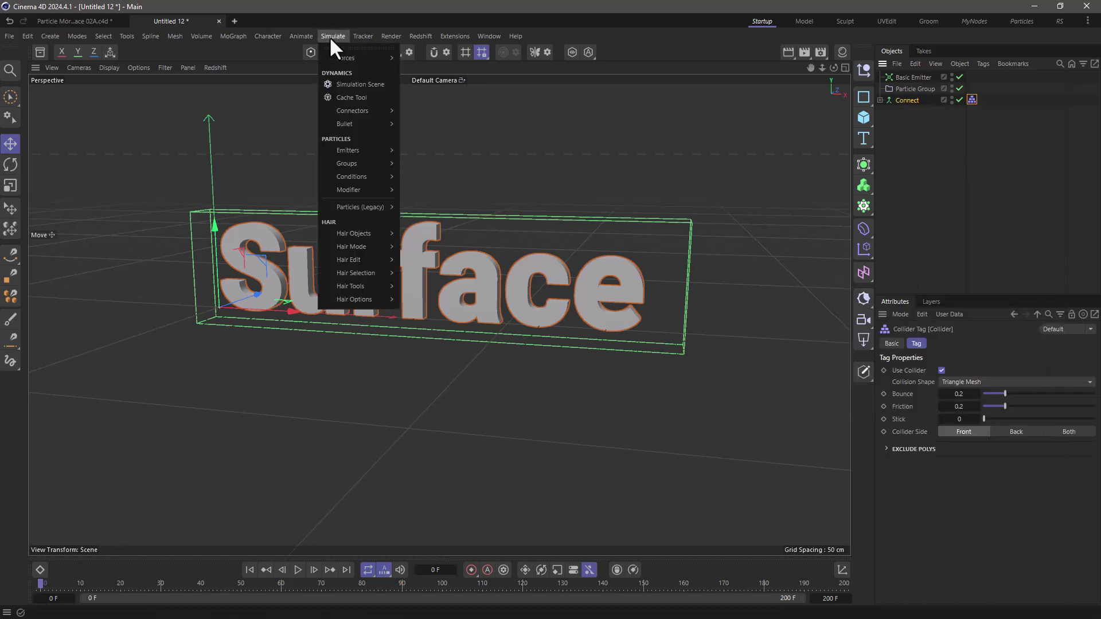
{"action": "mouse_move", "coordinate": [347, 192]}
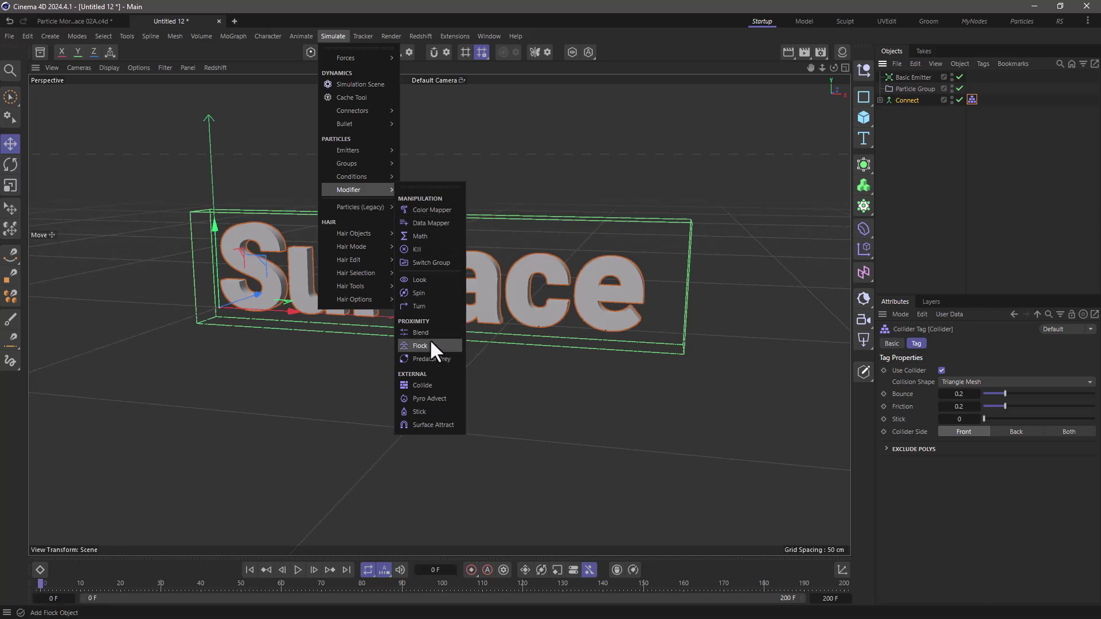
{"action": "left_click", "coordinate": [434, 425]}
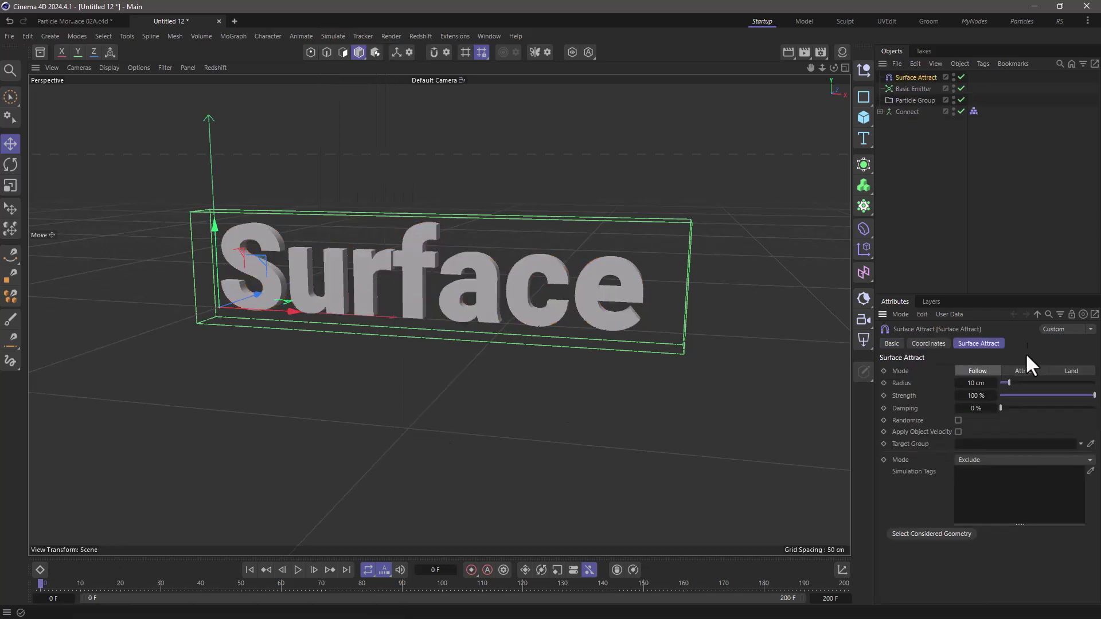
{"action": "left_click", "coordinate": [978, 343]}
{"action": "left_click", "coordinate": [989, 384]}
{"action": "type", "text": "100"}
{"action": "key", "text": "Return"}
{"action": "left_click", "coordinate": [1035, 372]}
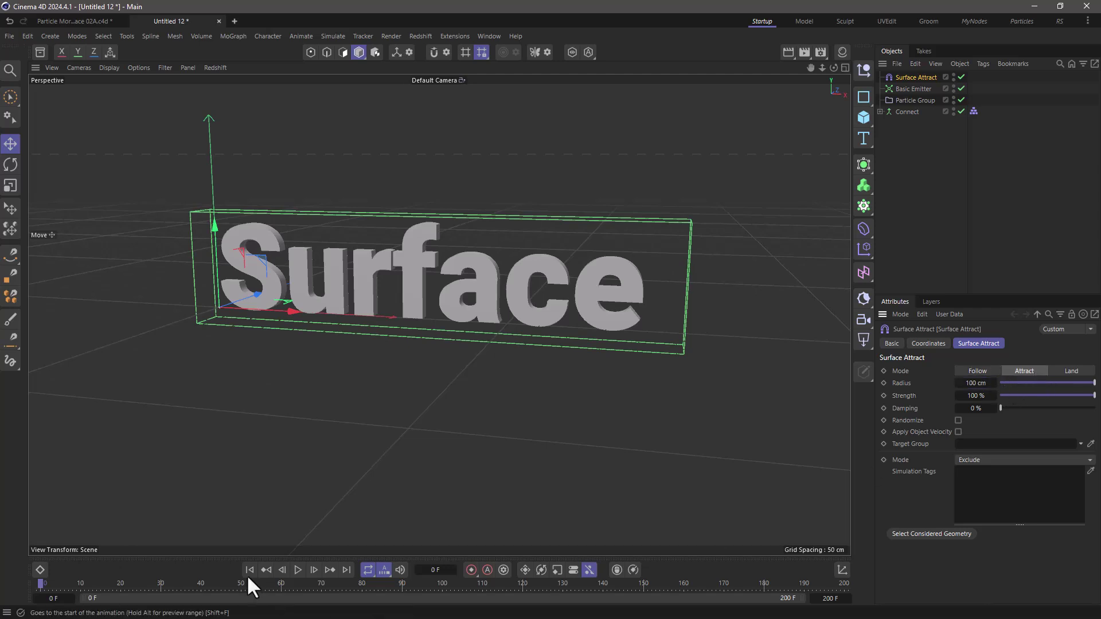
{"action": "left_click", "coordinate": [299, 569]}
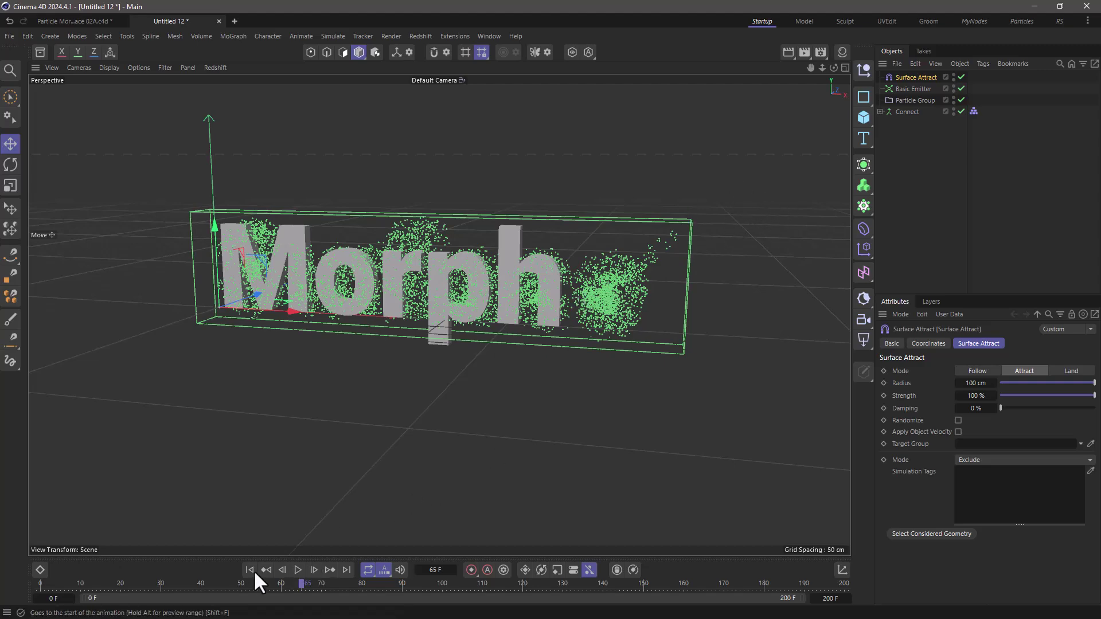
{"action": "left_click", "coordinate": [298, 569]}
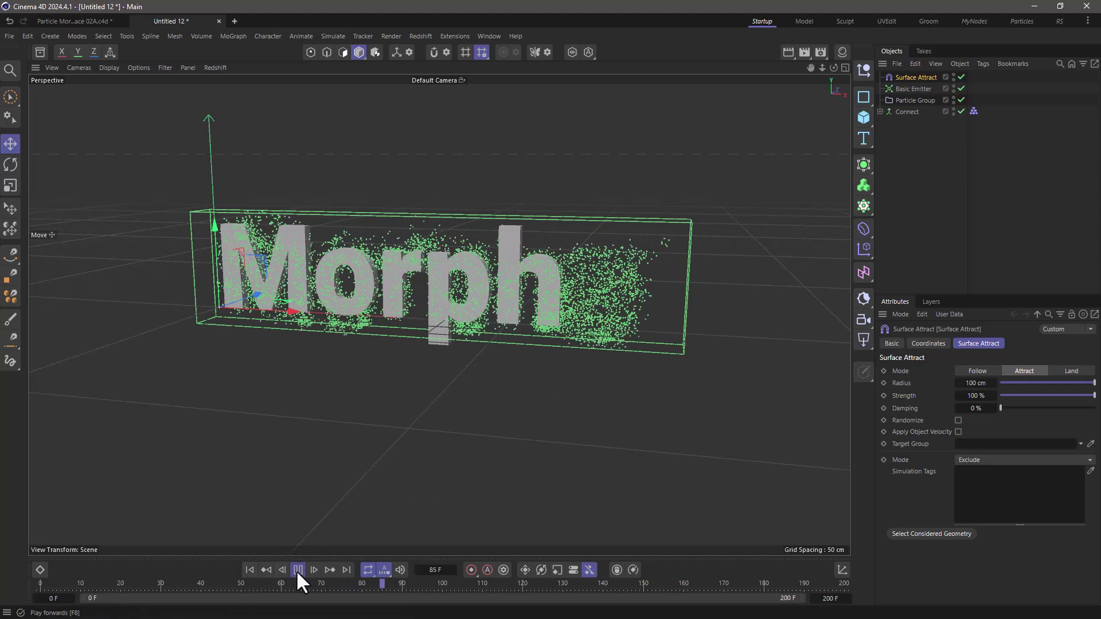
{"action": "left_click", "coordinate": [249, 569]}
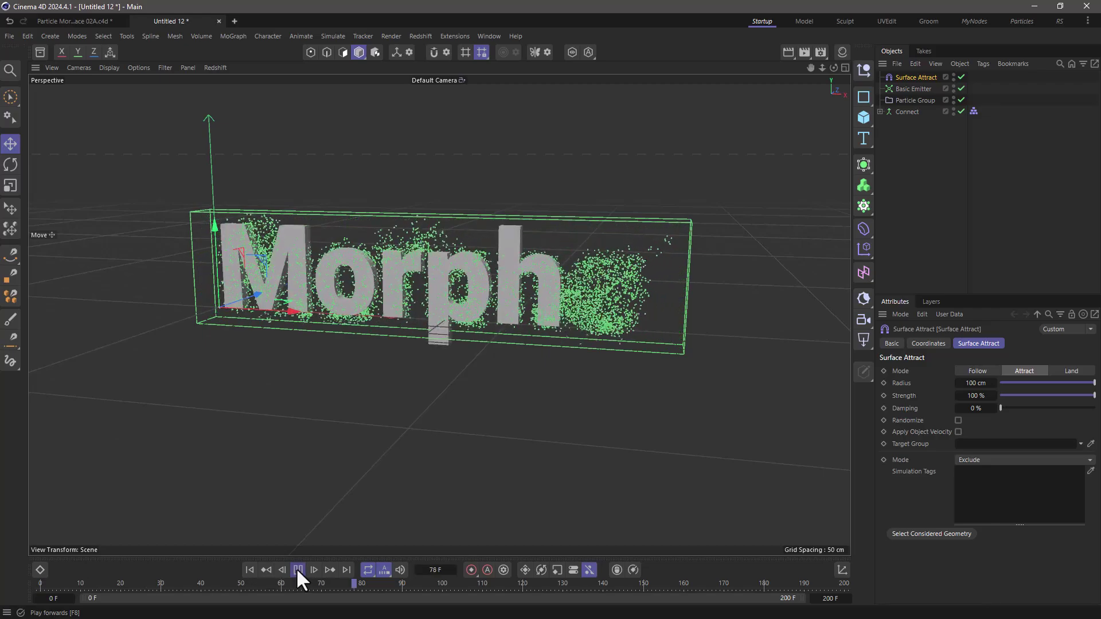
{"action": "left_click", "coordinate": [298, 569]}
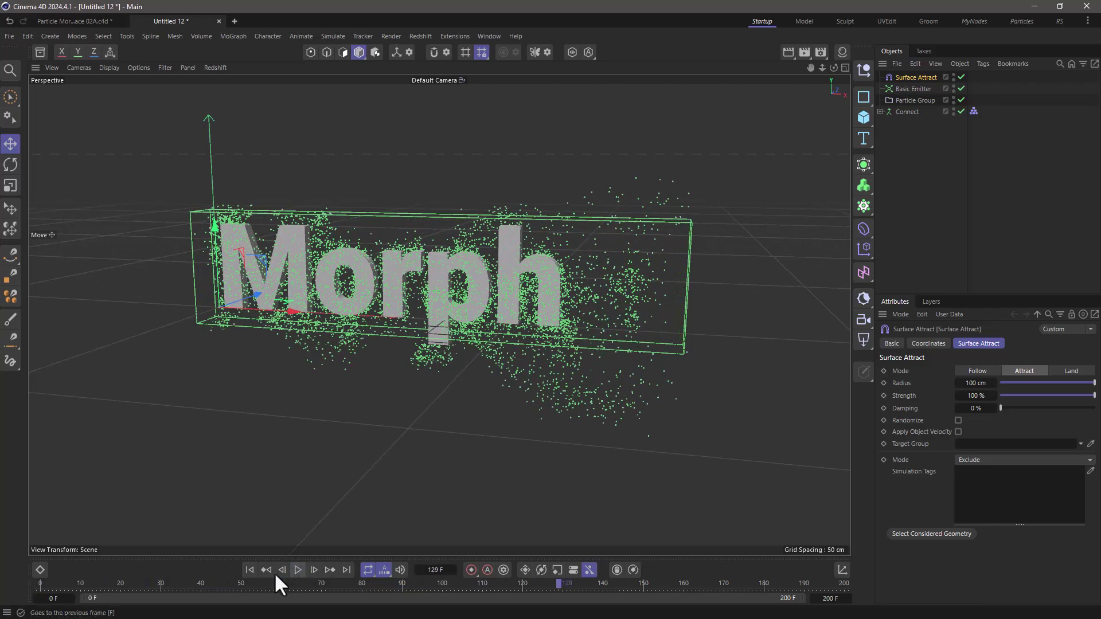
{"action": "left_click", "coordinate": [249, 569]}
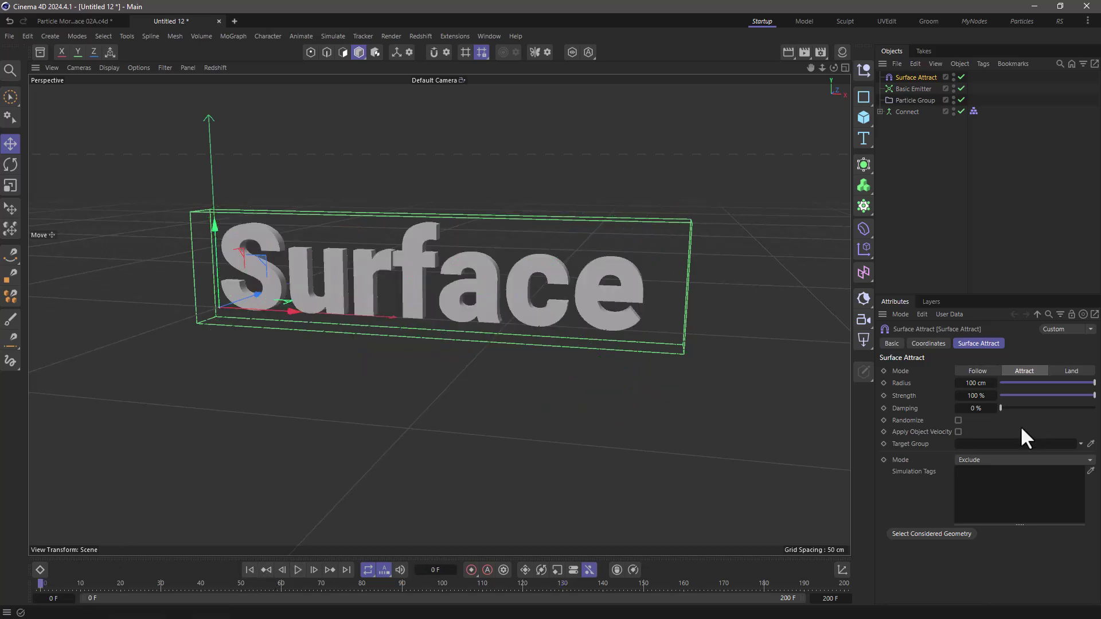
- Add a Friction force with Strength 30 and turn on loop playback
{"action": "left_click", "coordinate": [328, 35]}
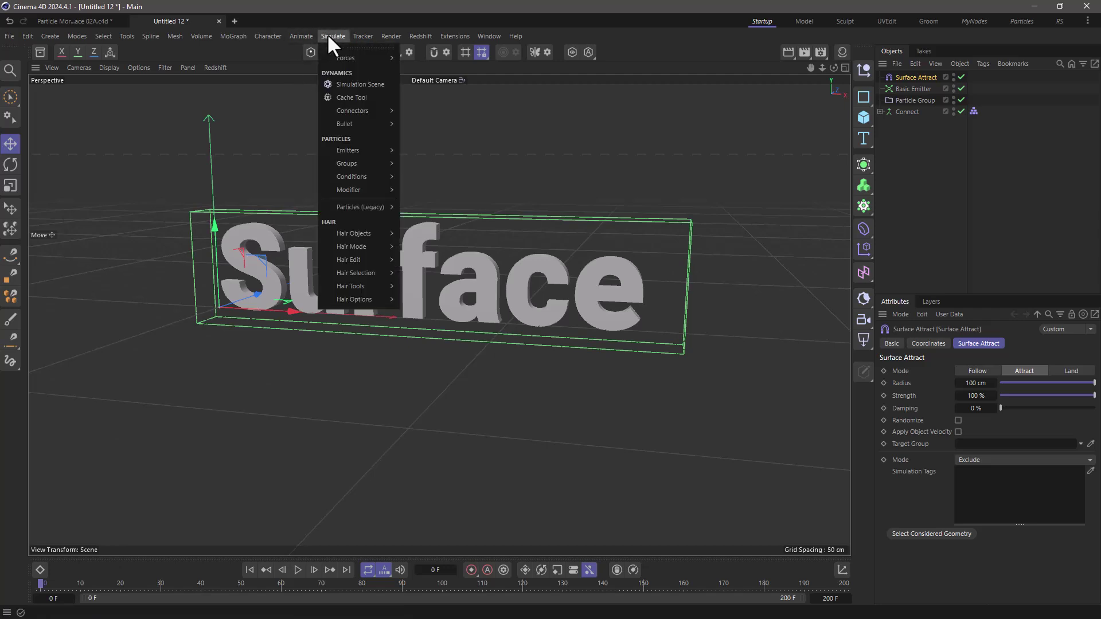
{"action": "mouse_move", "coordinate": [333, 58]}
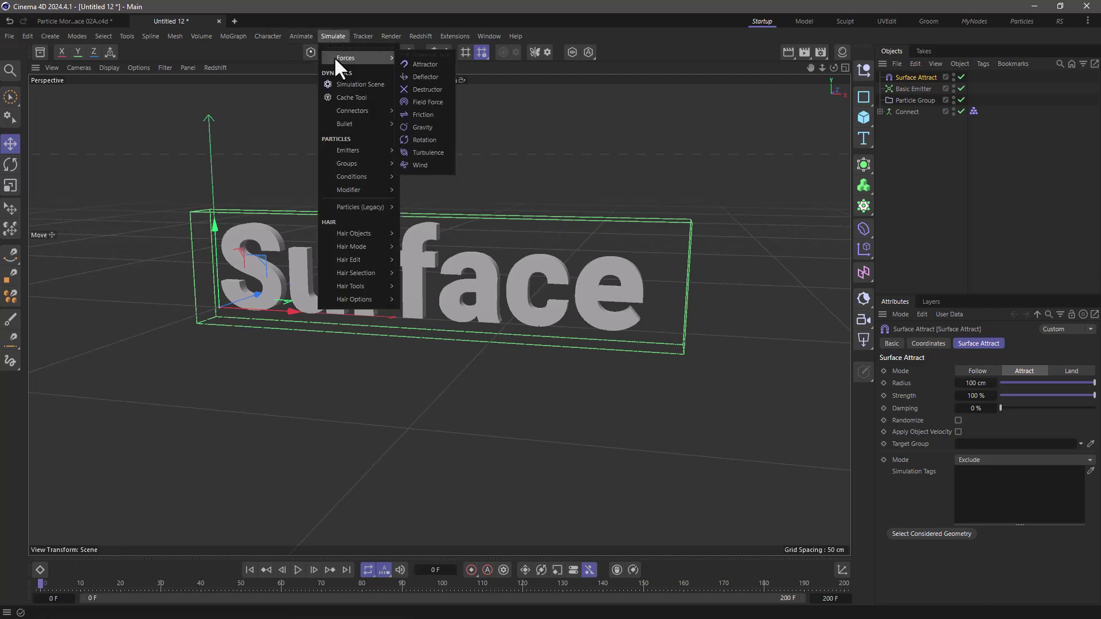
{"action": "left_click", "coordinate": [422, 115]}
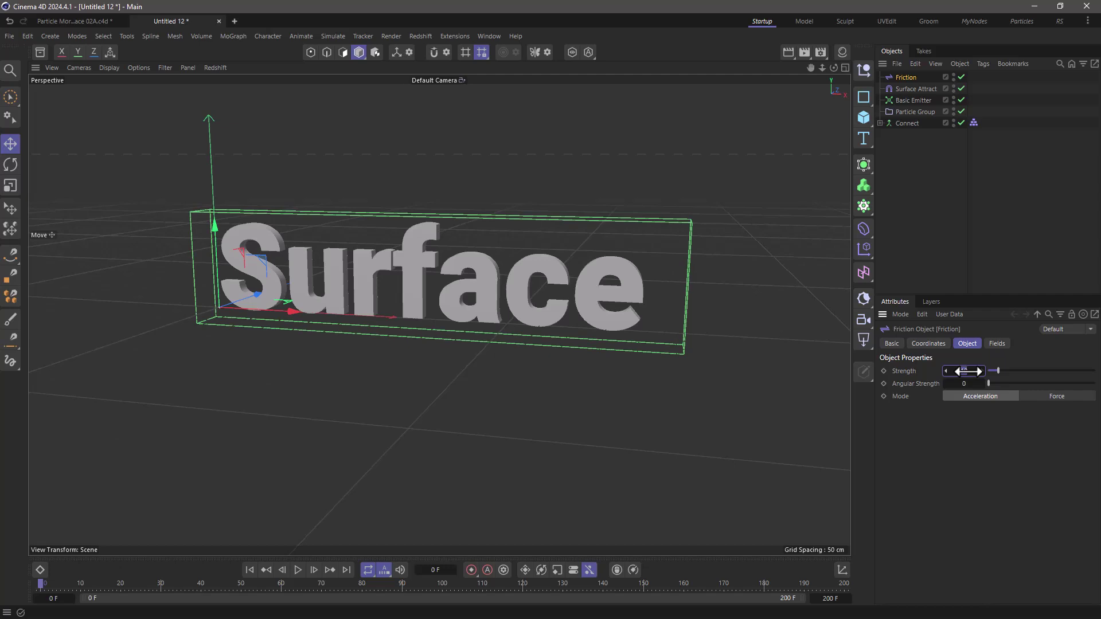
{"action": "left_click_drag", "start_coordinate": [968, 371], "coordinate": [987, 371]}
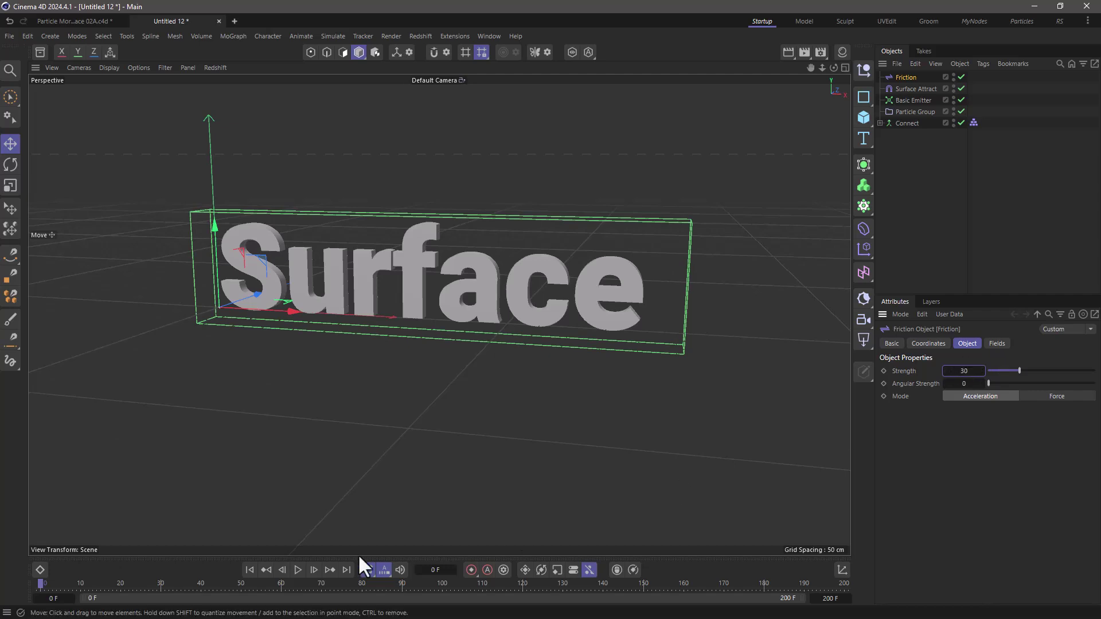
{"action": "left_click", "coordinate": [368, 570]}
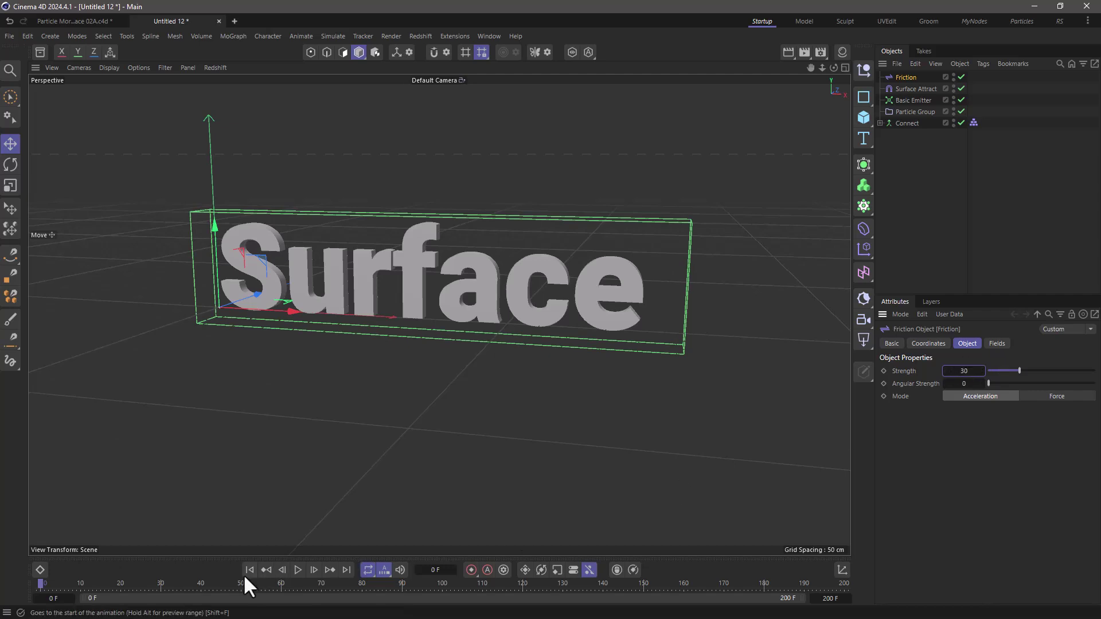
{"action": "left_click", "coordinate": [297, 570]}
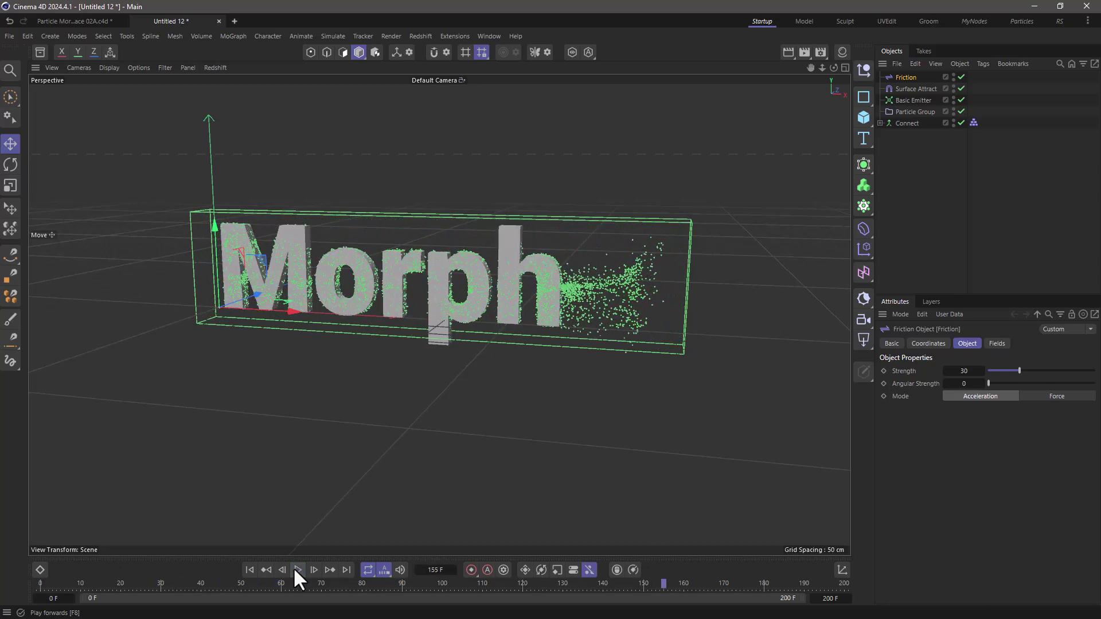
{"action": "left_click", "coordinate": [250, 570]}
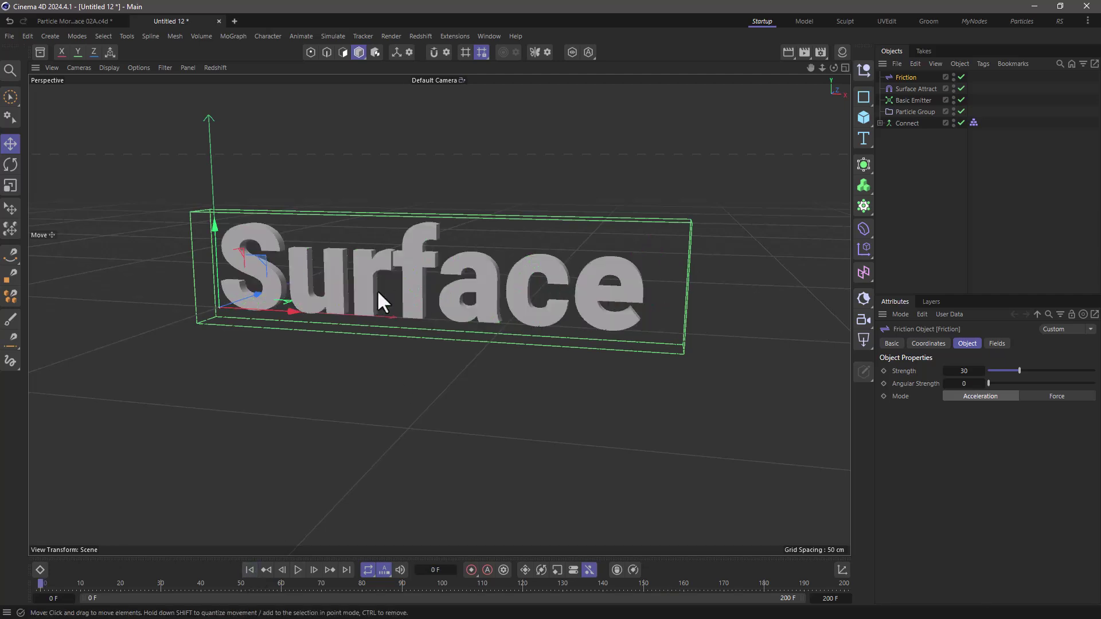
{"action": "left_click", "coordinate": [953, 120]}
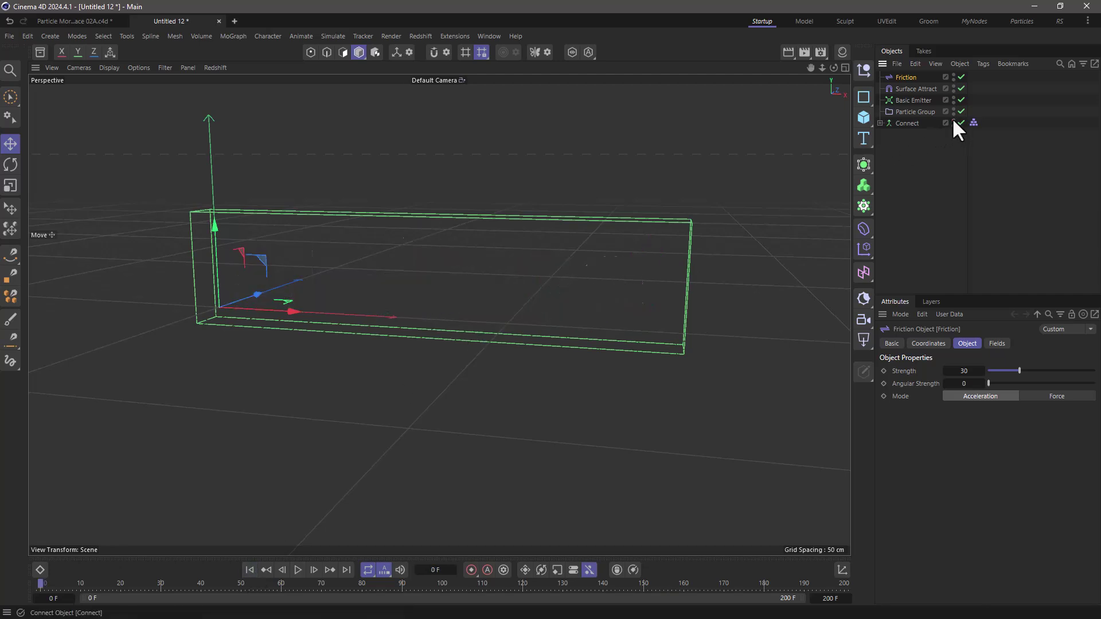
{"action": "left_click", "coordinate": [297, 569]}
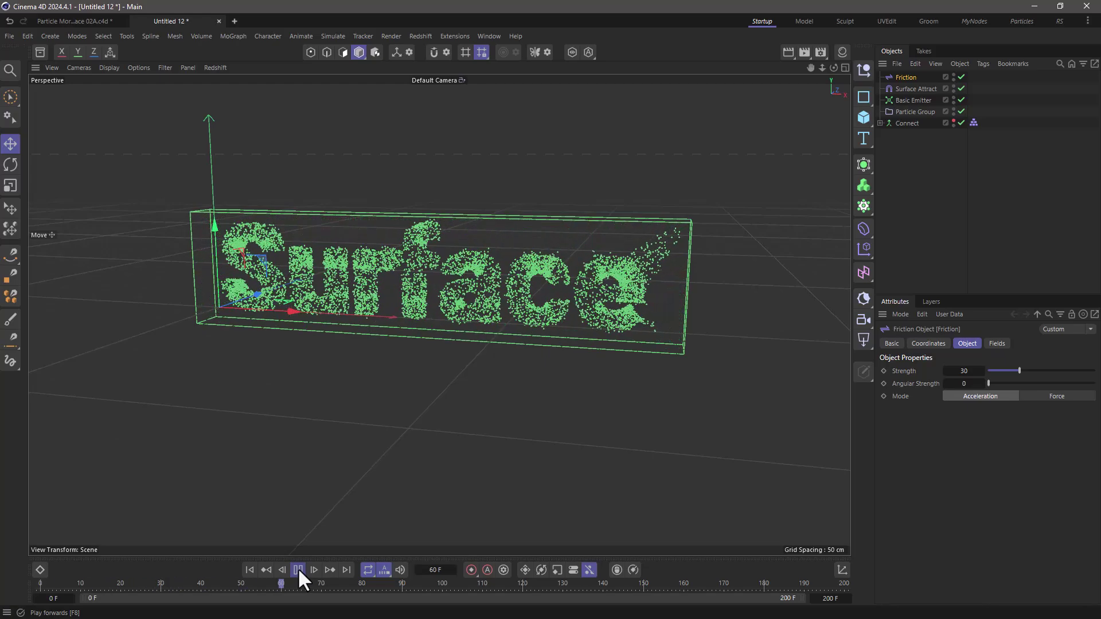
{"action": "left_click", "coordinate": [297, 569]}
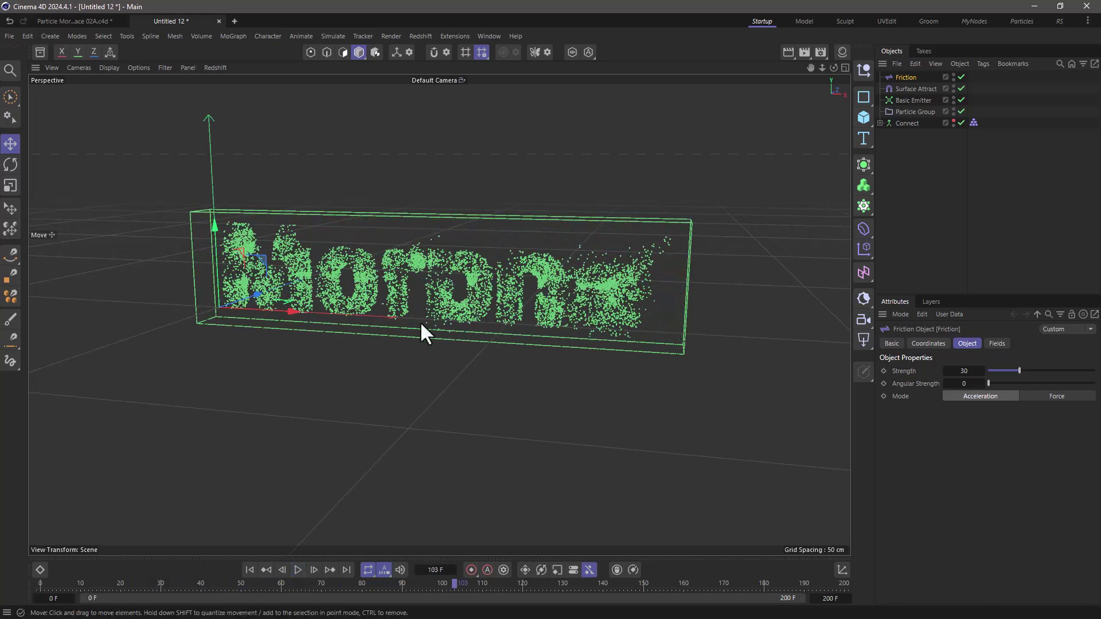
{"action": "left_click", "coordinate": [952, 120]}
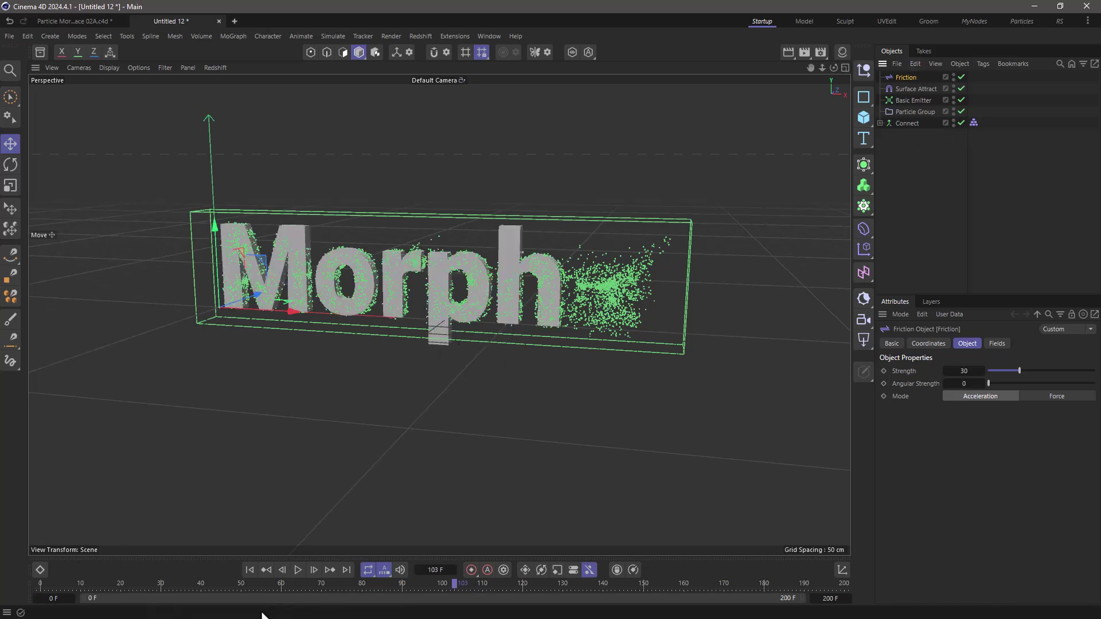
{"action": "left_click_drag", "start_coordinate": [269, 585], "coordinate": [299, 584]}
{"action": "mouse_move", "coordinate": [288, 588]}
{"action": "left_mouse_down"}
{"action": "mouse_move", "coordinate": [245, 584]}
{"action": "mouse_move", "coordinate": [297, 583]}
{"action": "left_mouse_up"}
{"action": "left_click_drag", "start_coordinate": [294, 583], "coordinate": [257, 580]}
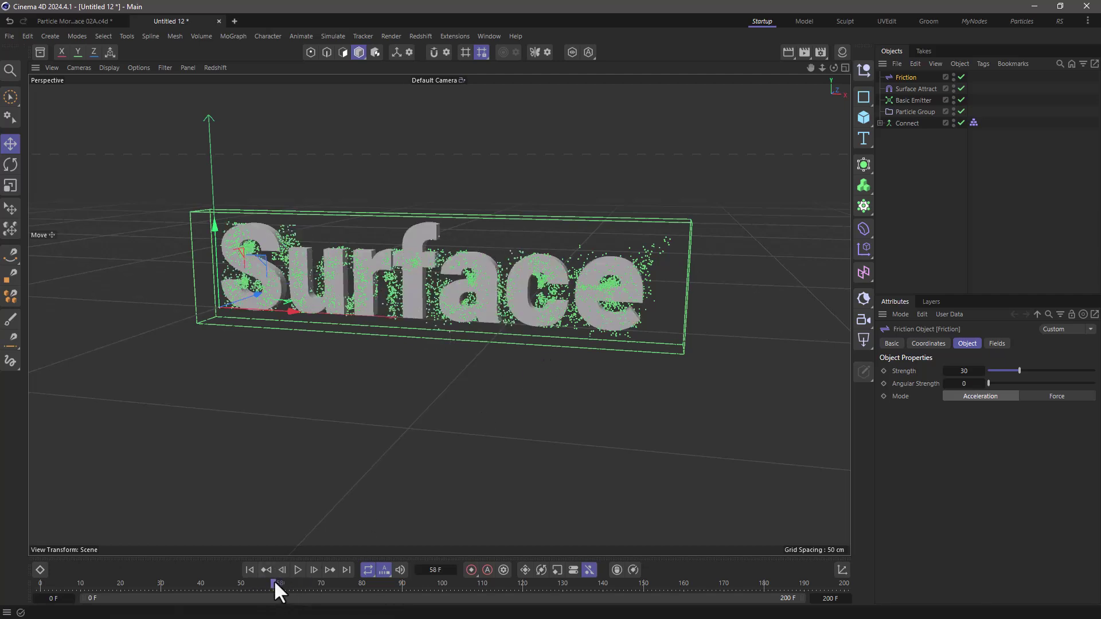
- At frame 59, nest Surface Attract and a new Condition inside Particle Group
{"action": "left_click_drag", "start_coordinate": [274, 582], "coordinate": [277, 583]}
{"action": "left_click_drag", "start_coordinate": [908, 89], "coordinate": [911, 113]}
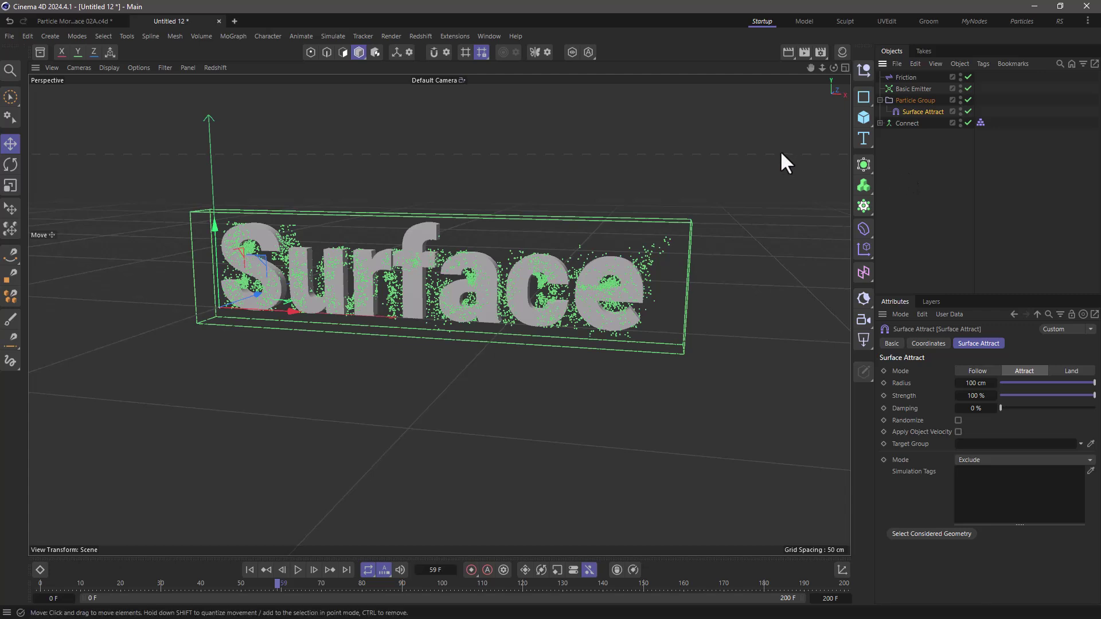
{"action": "left_click", "coordinate": [333, 36]}
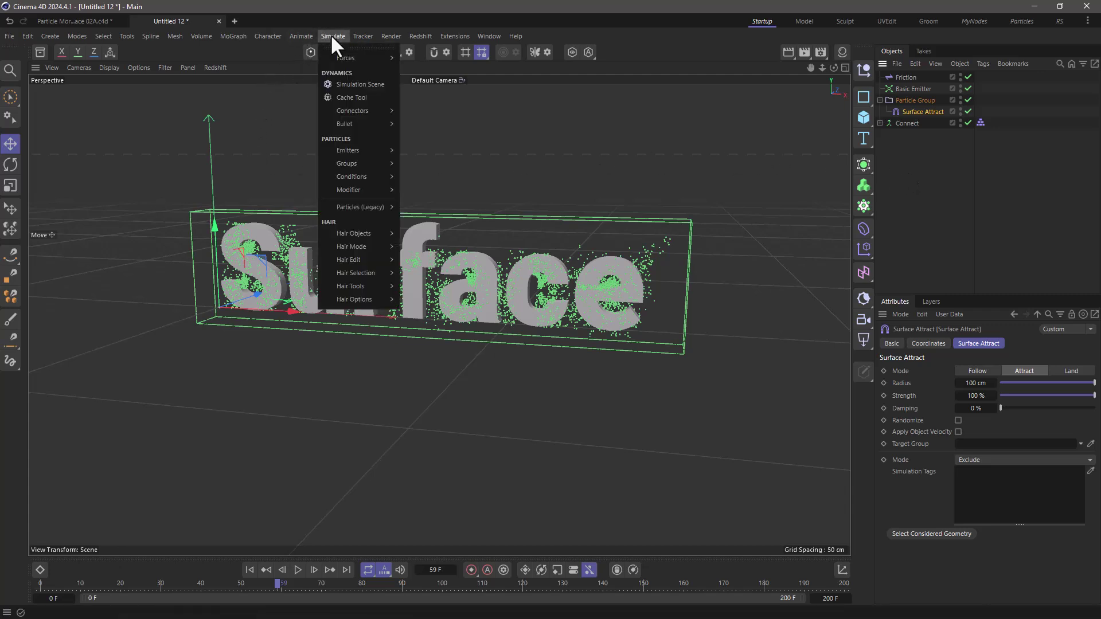
{"action": "mouse_move", "coordinate": [344, 177]}
{"action": "left_click", "coordinate": [408, 183]}
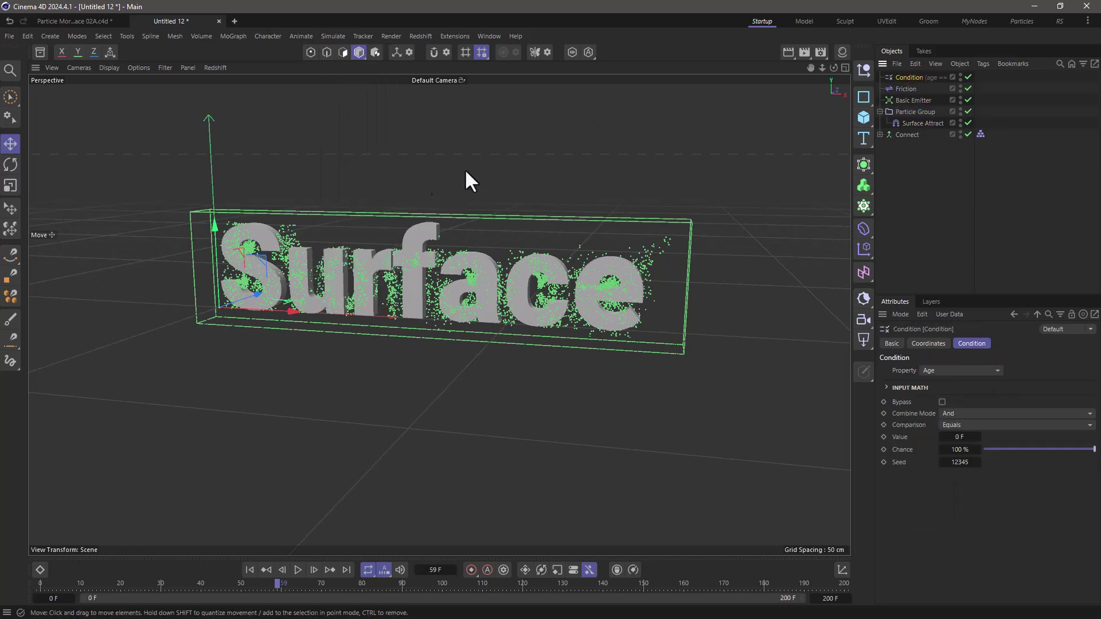
{"action": "left_click_drag", "start_coordinate": [917, 75], "coordinate": [921, 125]}
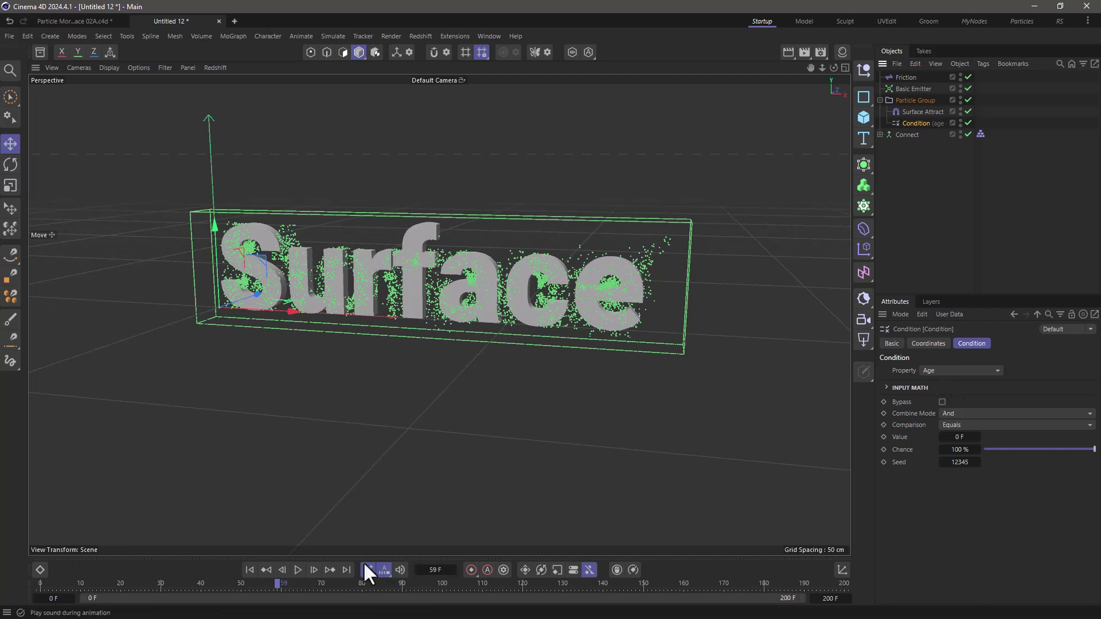
- At frame 60, set the Condition to Inside Range from 55 F to 65 F
{"action": "left_click_drag", "start_coordinate": [277, 583], "coordinate": [280, 583]}
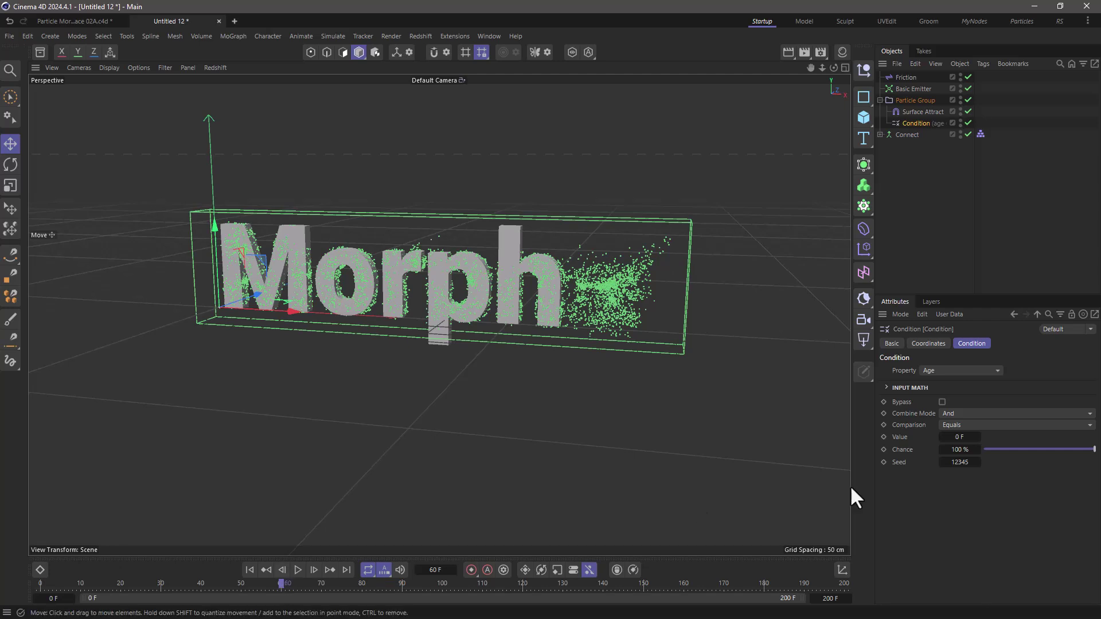
{"action": "left_click", "coordinate": [969, 424]}
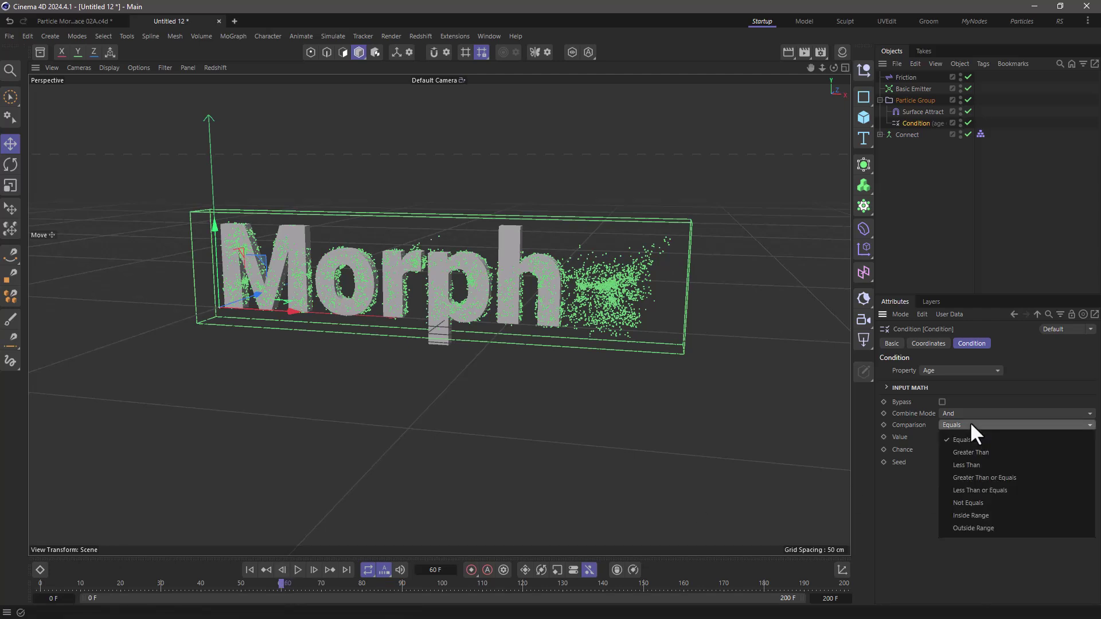
{"action": "left_click", "coordinate": [985, 514]}
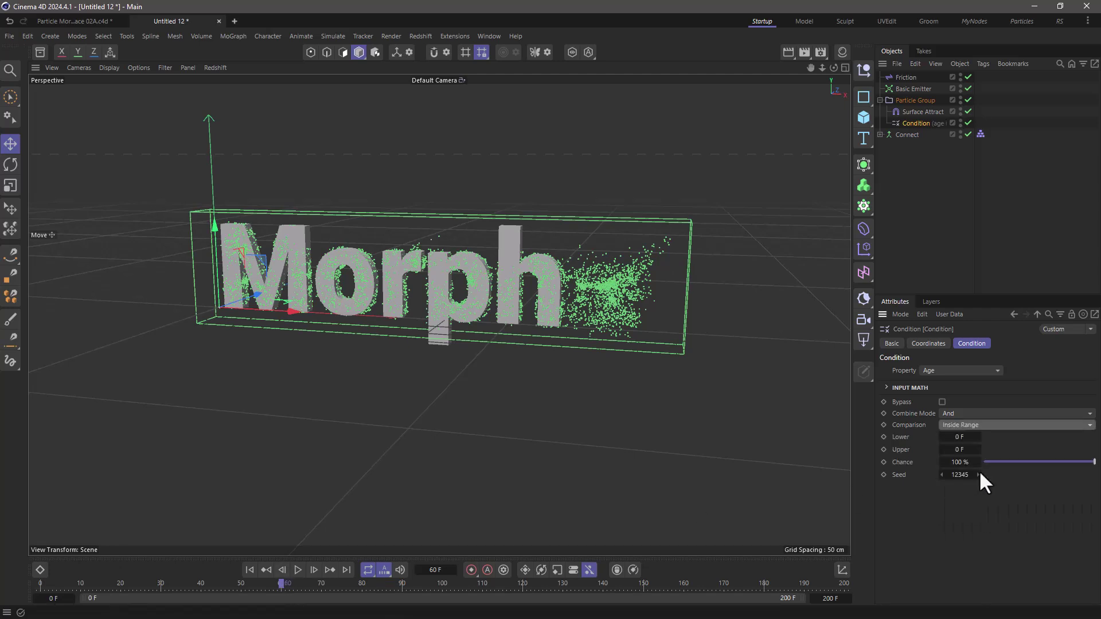
{"action": "type", "text": "55"}
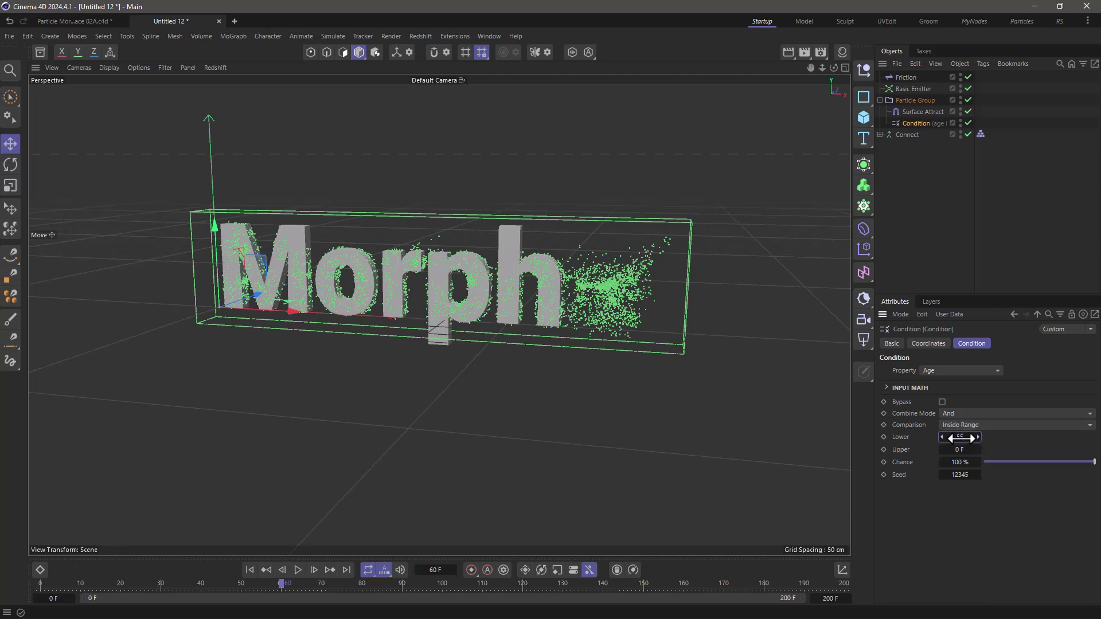
{"action": "key", "text": "Tab"}
{"action": "type", "text": "65"}
- Add a Flock modifier and nest it under the Condition
{"action": "left_click", "coordinate": [336, 35]}
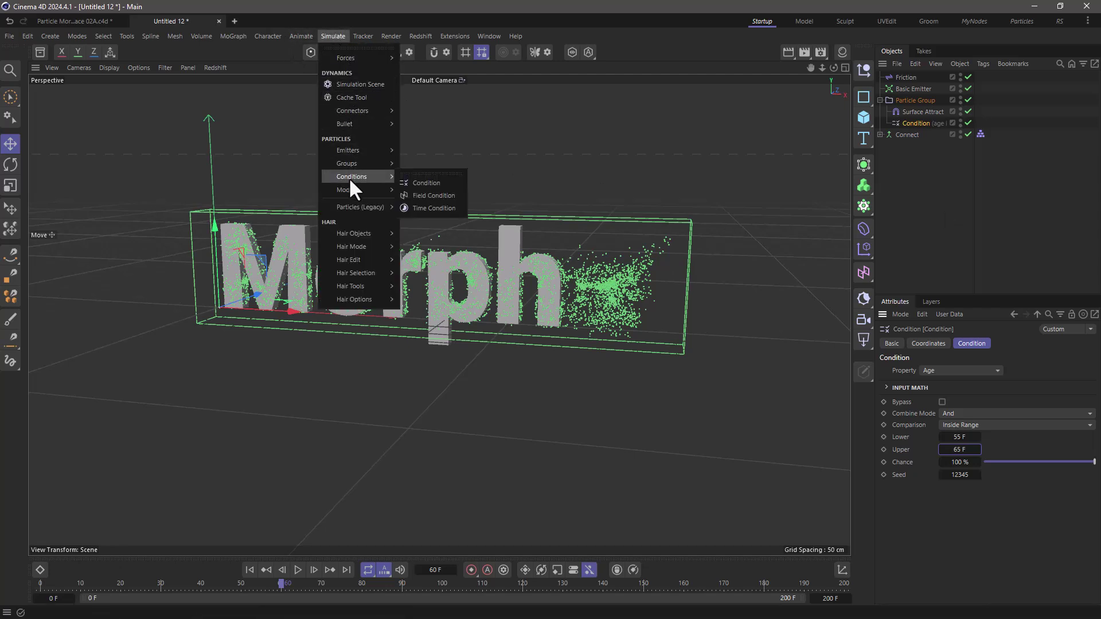
{"action": "mouse_move", "coordinate": [353, 188]}
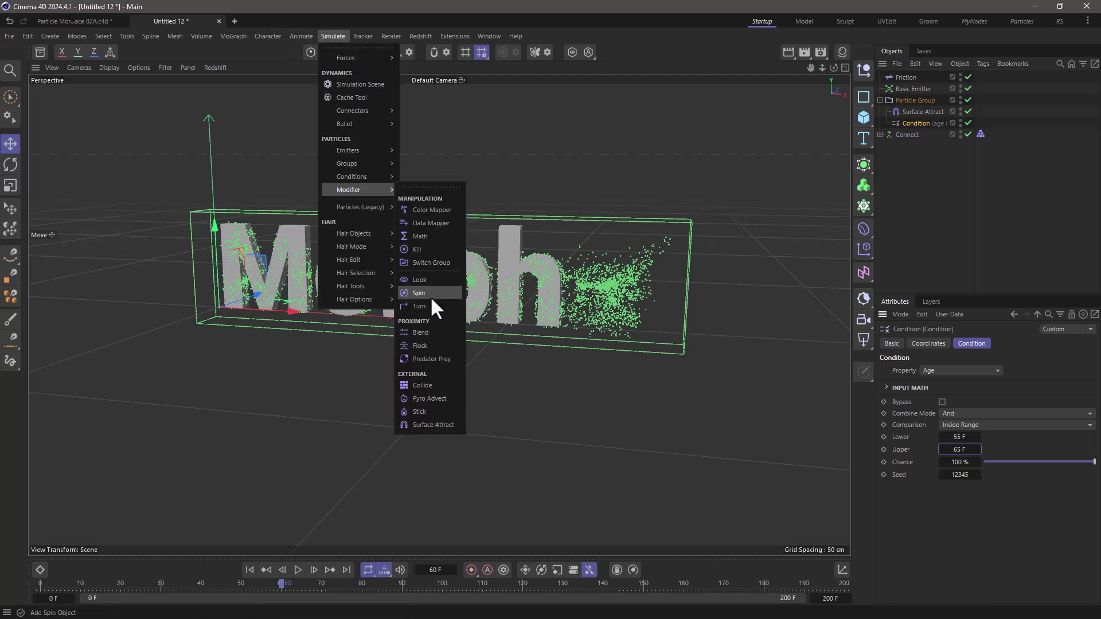
{"action": "left_click", "coordinate": [431, 343]}
{"action": "left_click_drag", "start_coordinate": [907, 81], "coordinate": [920, 133]}
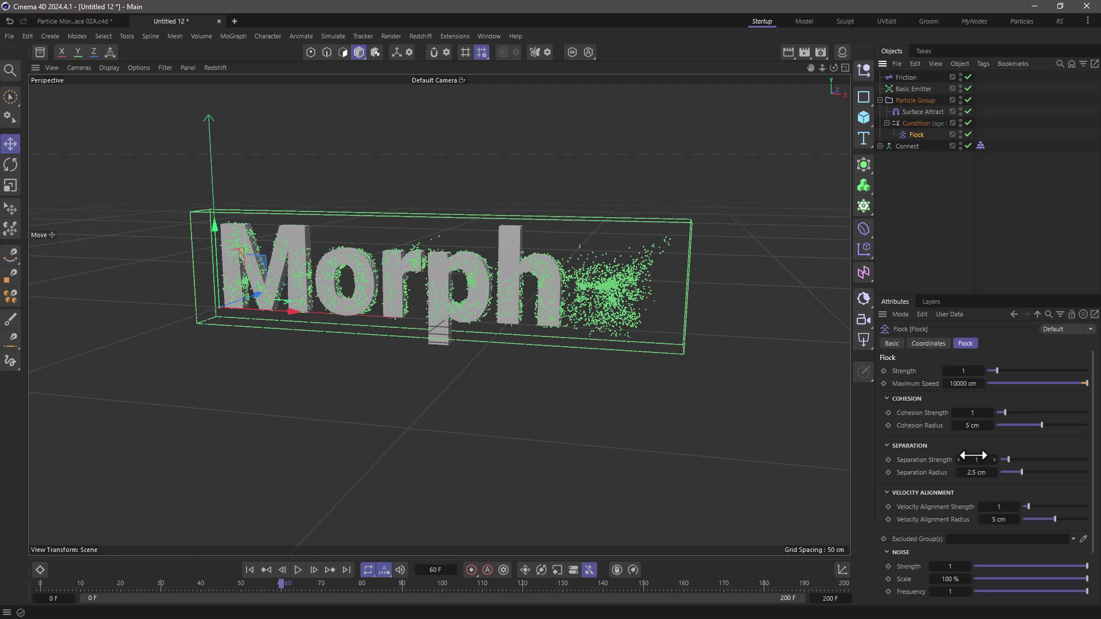
- Set Flock cohesion to 0, raise Separation Strength, and Separation Radius to 9 cm
{"action": "left_click_drag", "start_coordinate": [1005, 412], "coordinate": [999, 415]}
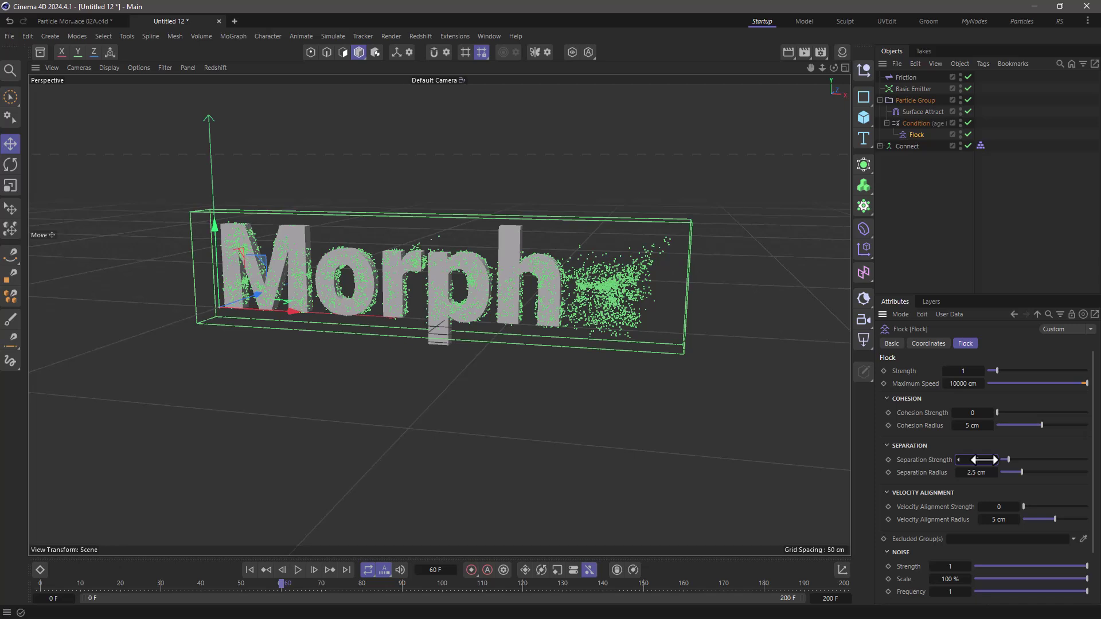
{"action": "left_click_drag", "start_coordinate": [984, 459], "coordinate": [984, 460]}
{"action": "key", "text": "Tab"}
{"action": "type", "text": "9"}
{"action": "key", "text": "Return"}
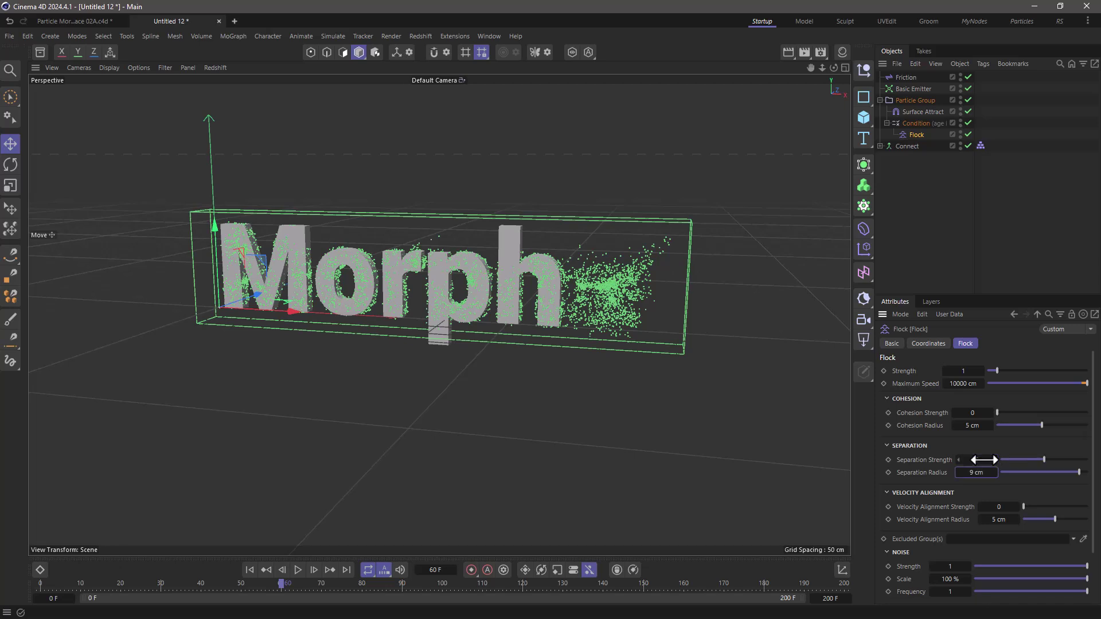
- Hide the Connect text mesh and replay the particle-only Surface-to-Morph simulation from frame 0
{"action": "left_click", "coordinate": [250, 569]}
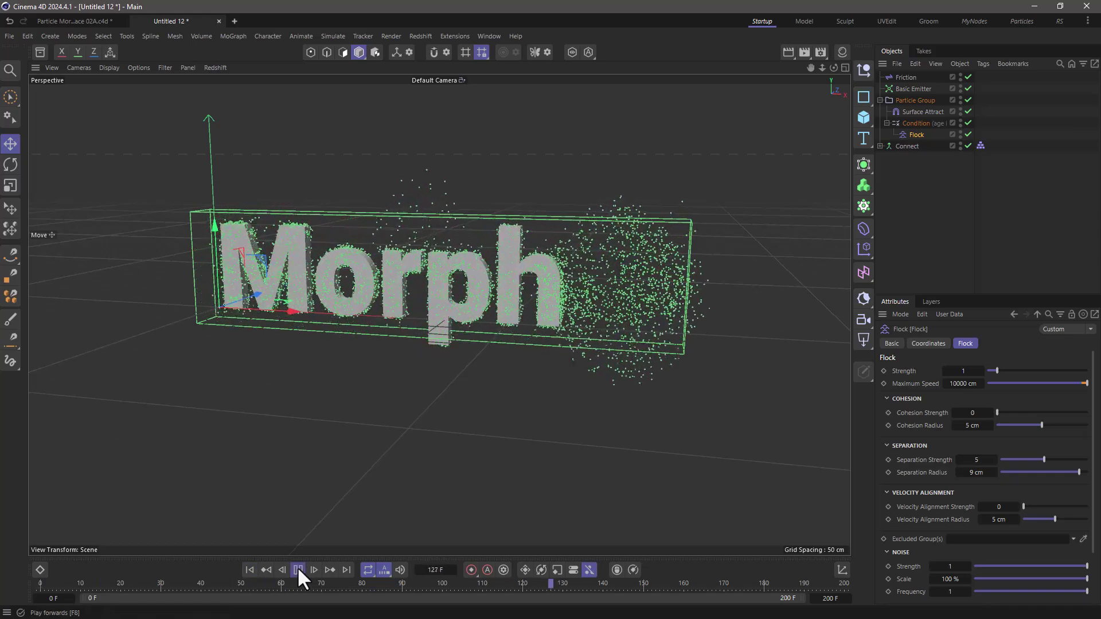
{"action": "left_click", "coordinate": [298, 569]}
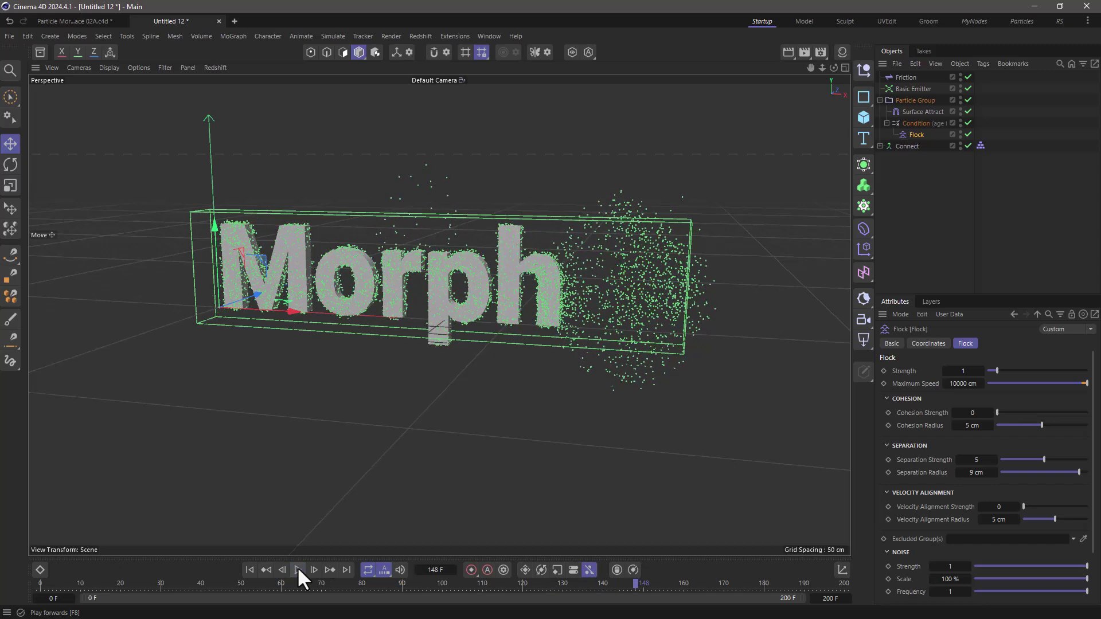
{"action": "left_click", "coordinate": [960, 143]}
{"action": "left_click", "coordinate": [251, 569]}
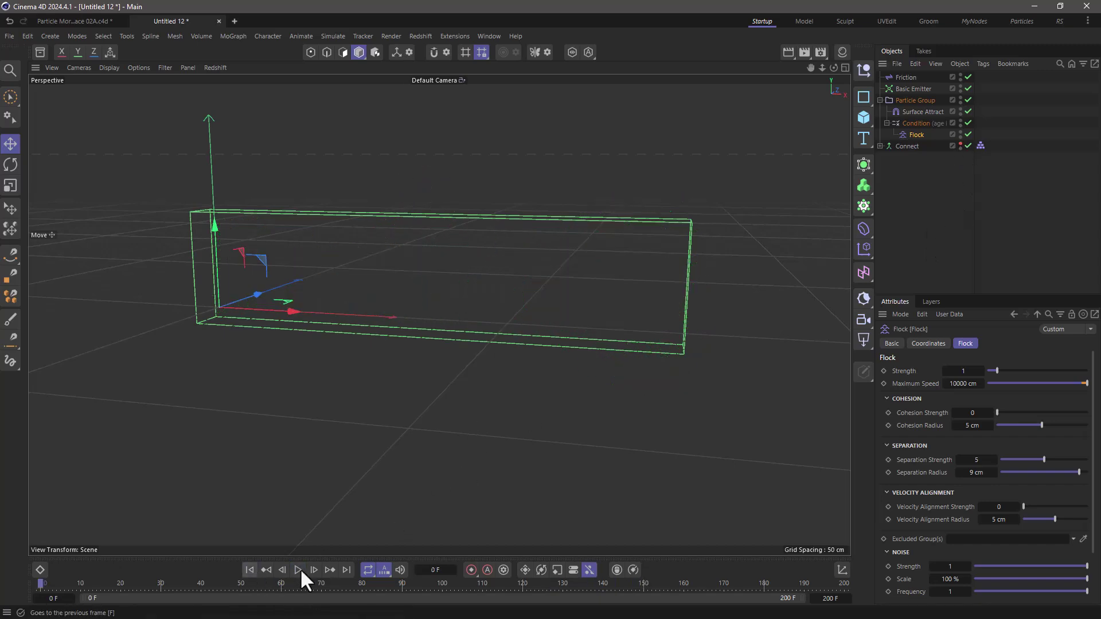
{"action": "left_click", "coordinate": [298, 569]}
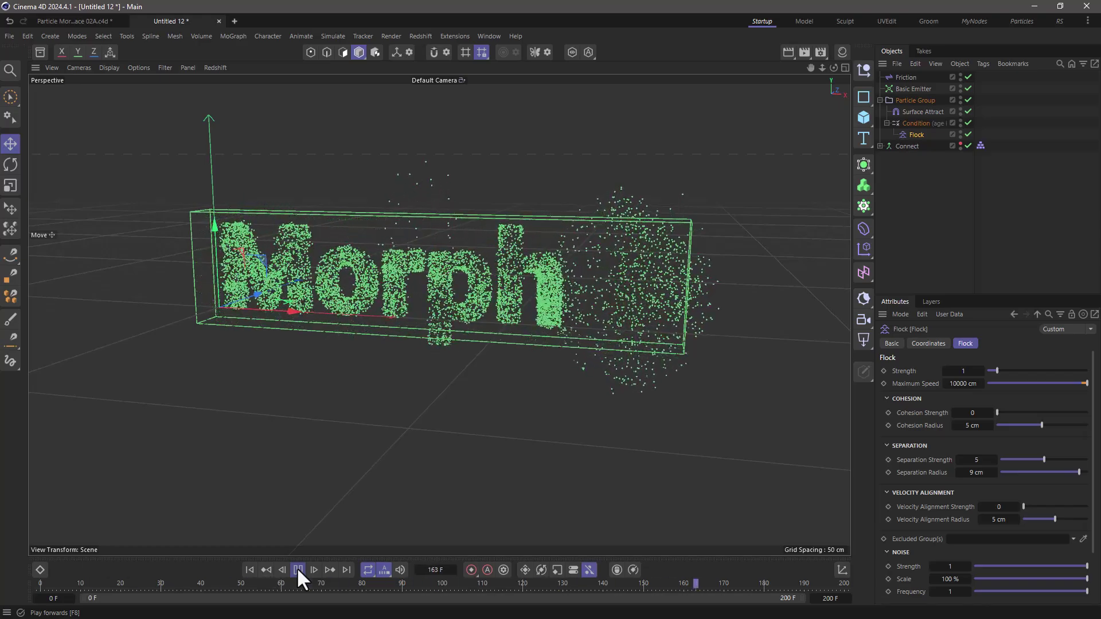
{"action": "left_click", "coordinate": [298, 569]}
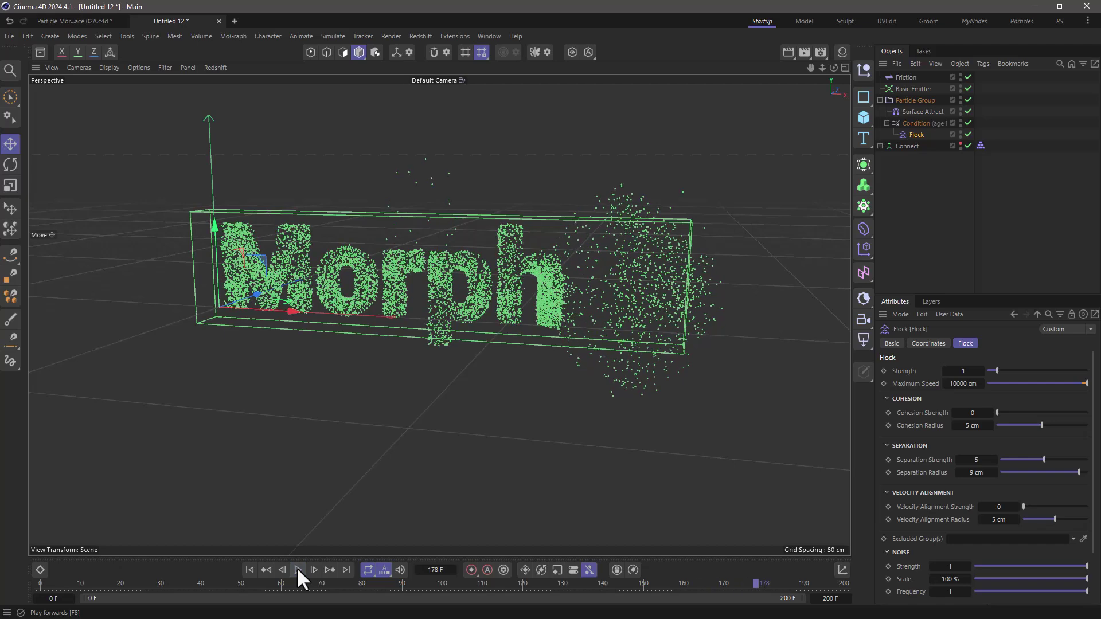
{"action": "left_click", "coordinate": [250, 570]}
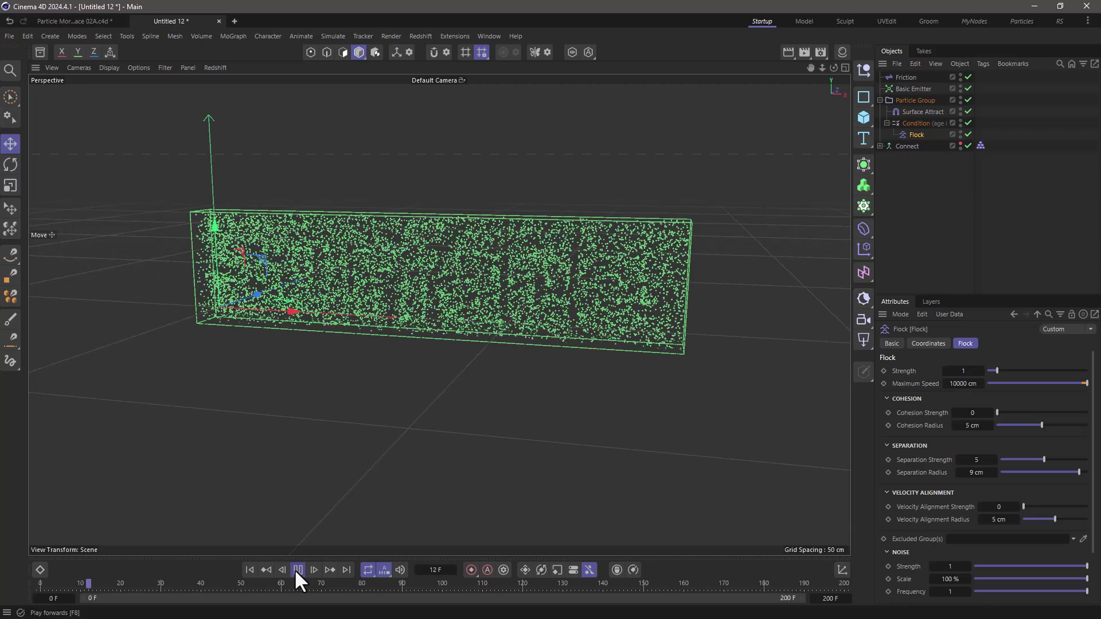